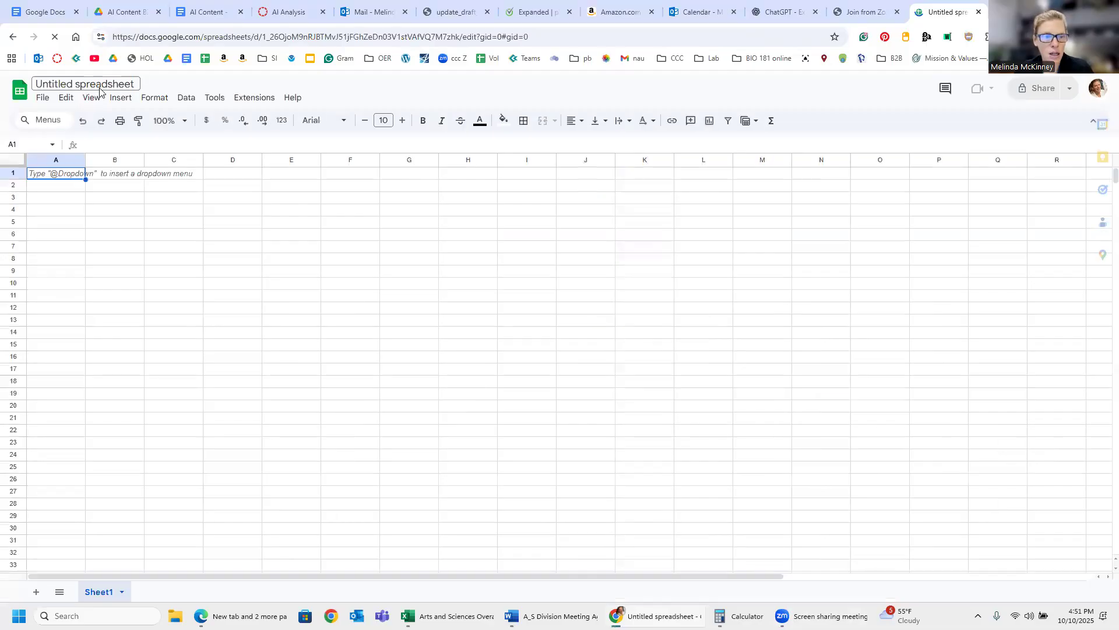
- Rename the untitled spreadsheet as "Photosynthesis data"
double_click(104, 83)
triple_click(103, 84)
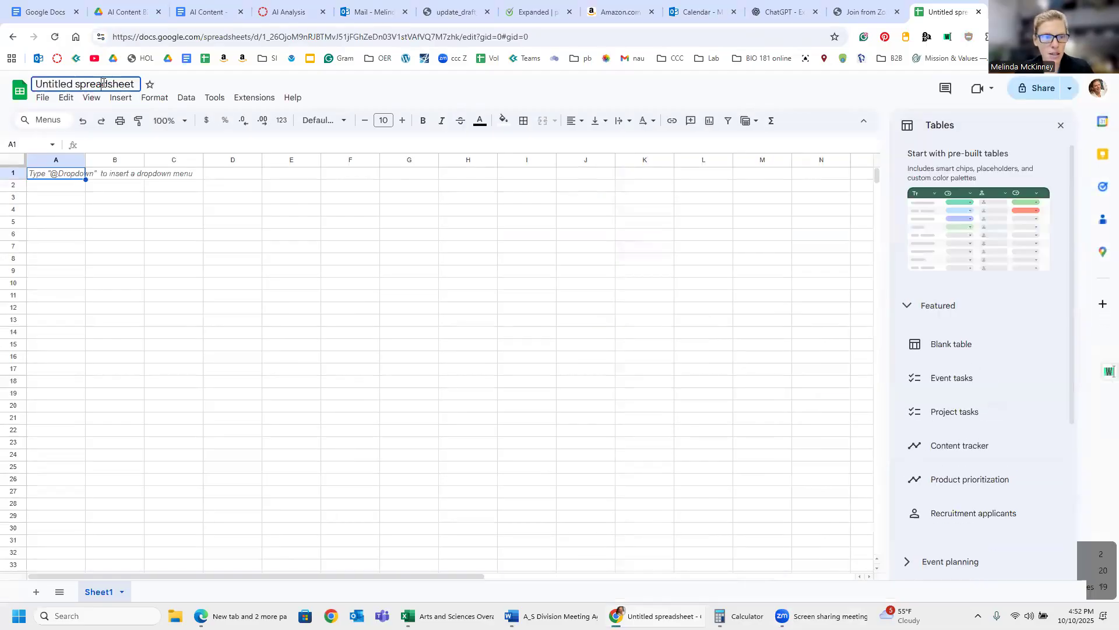
type("Pho")
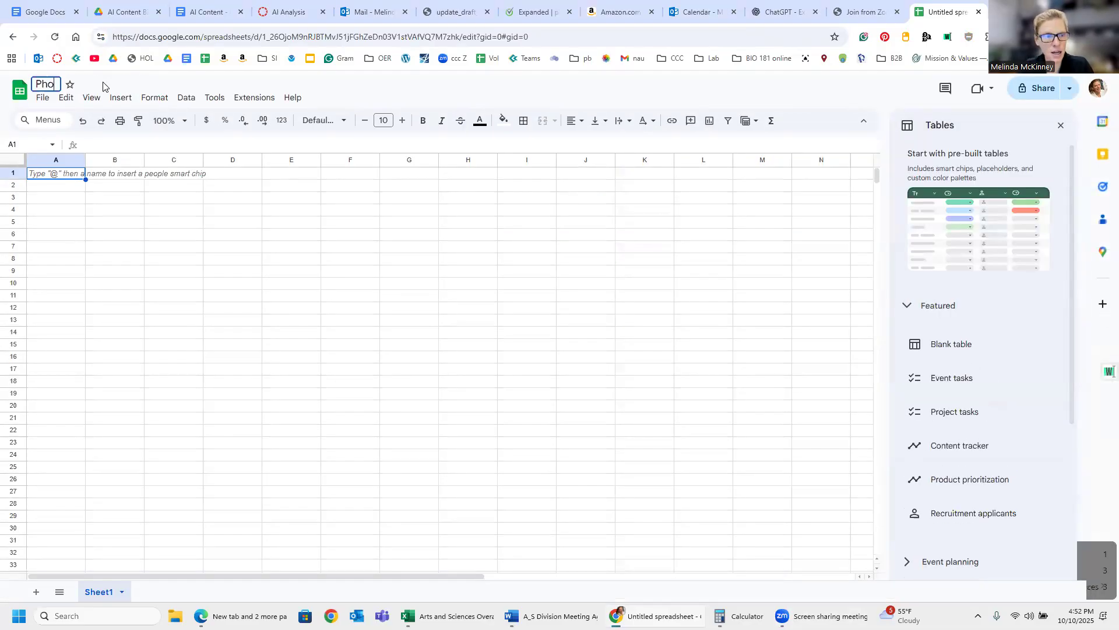
type("tosynthesis data")
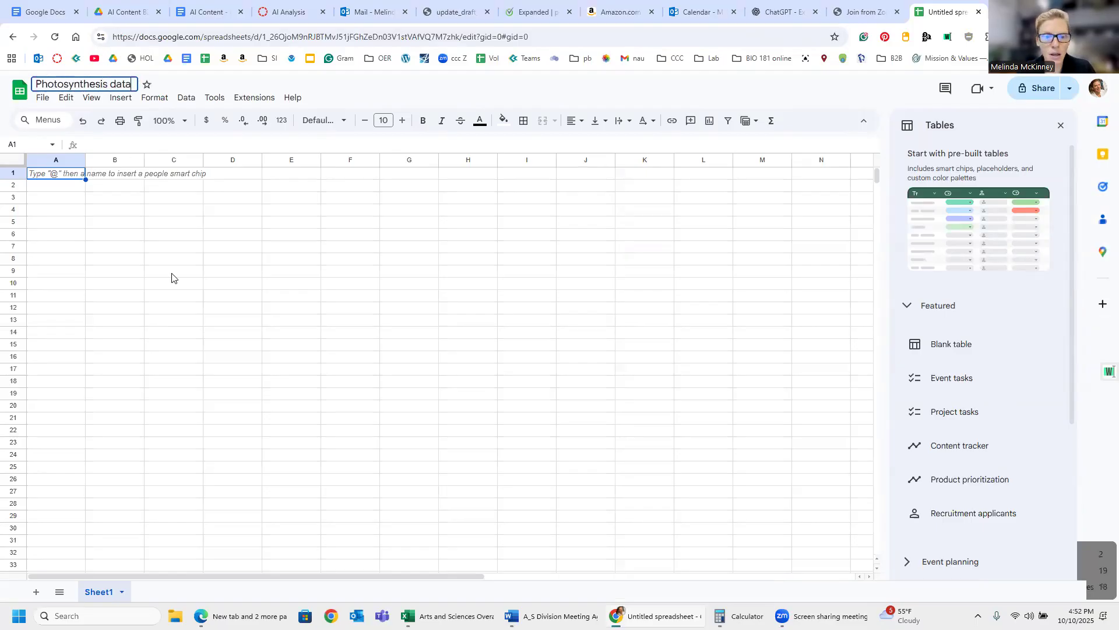
left_click(424, 327)
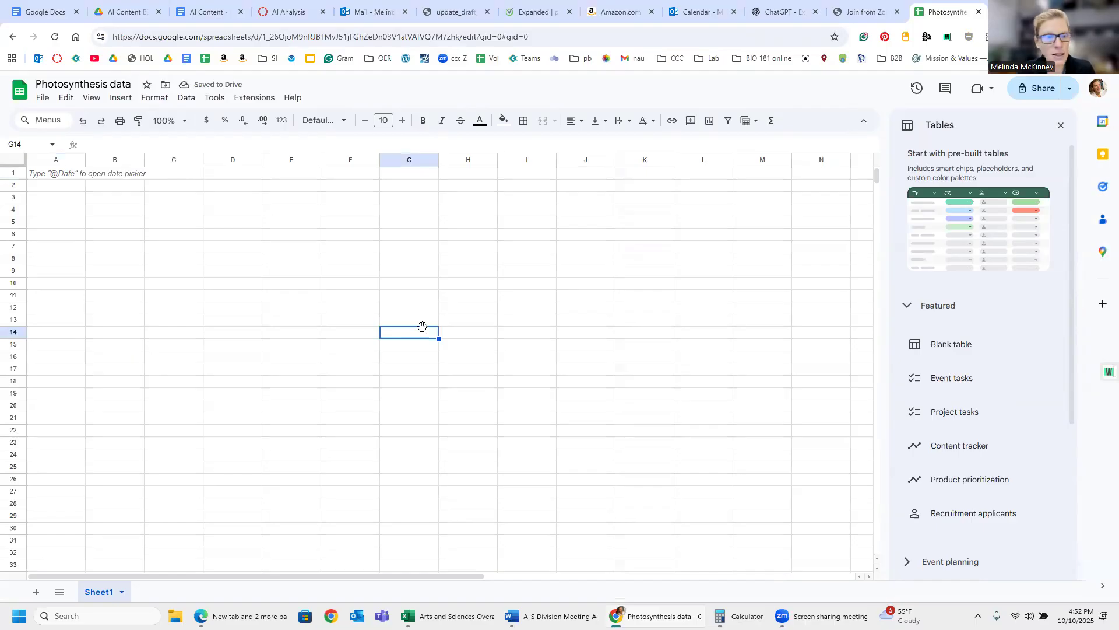
- Set the sheet zoom to 200% and close the pre-built tables sidebar
left_click(170, 120)
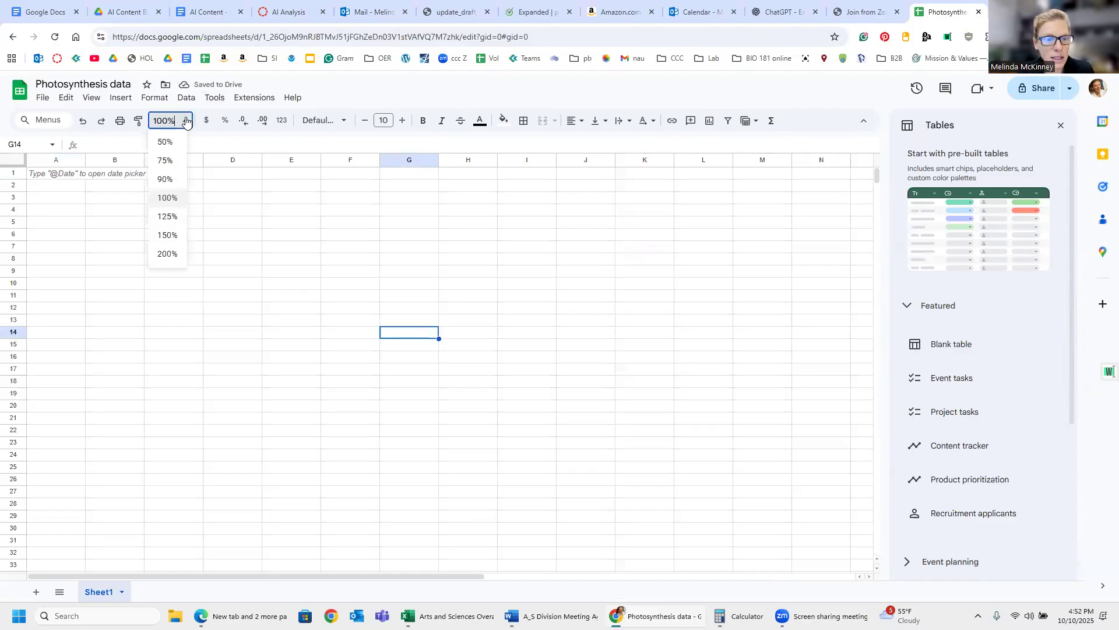
left_click(167, 254)
left_click(1045, 252)
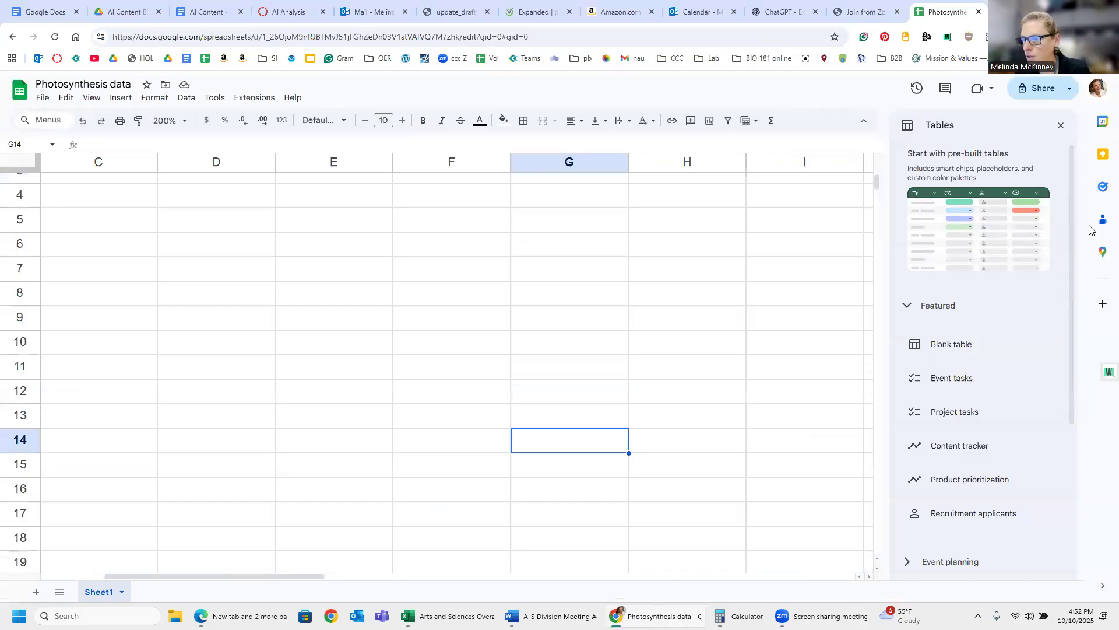
left_click(1059, 128)
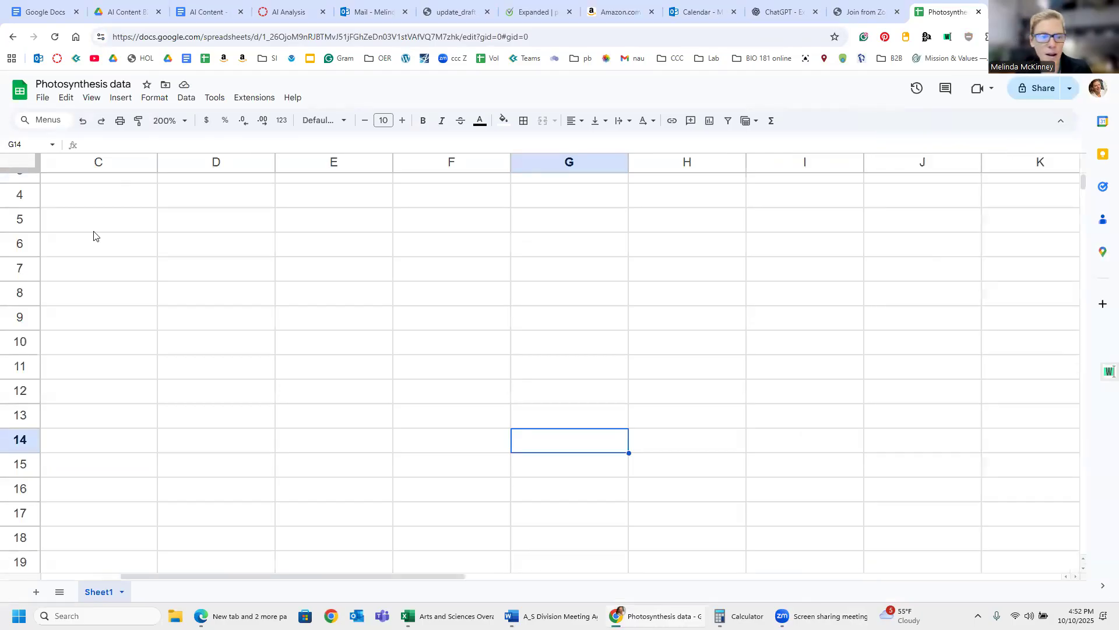
scroll(150, 287, "up", 2)
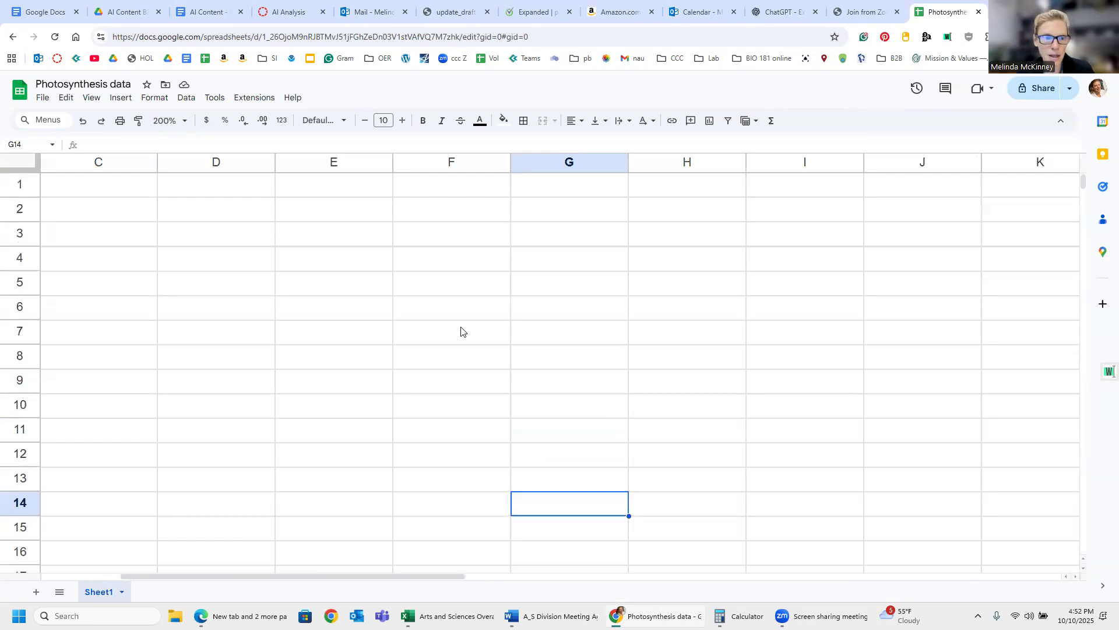
scroll(375, 395, "down", 10)
scroll(349, 415, "down", 20)
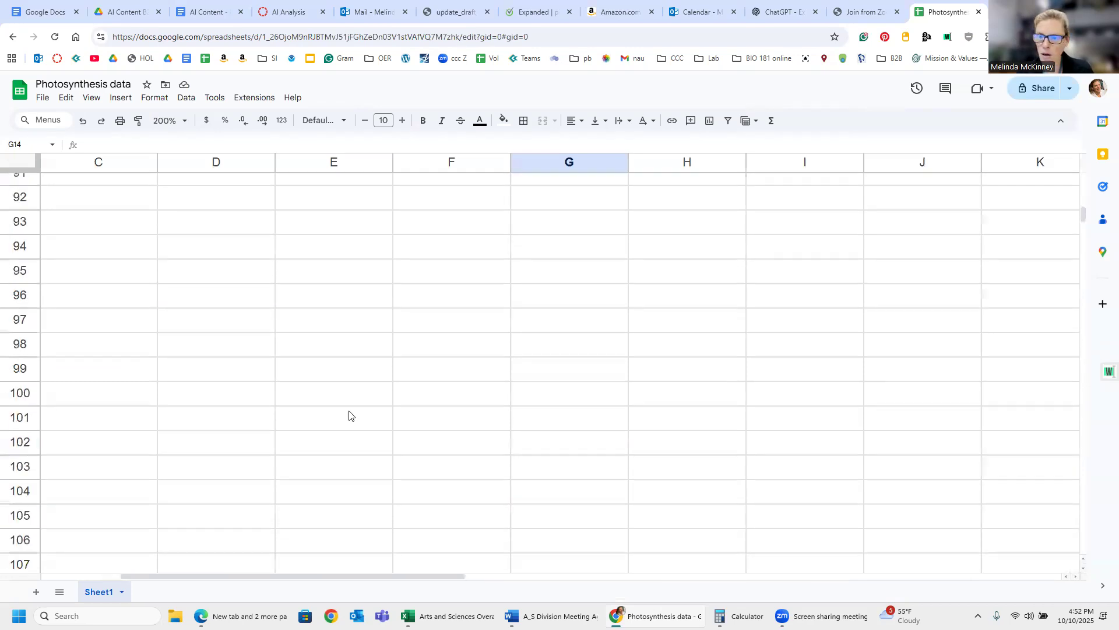
scroll(349, 415, "up", 10)
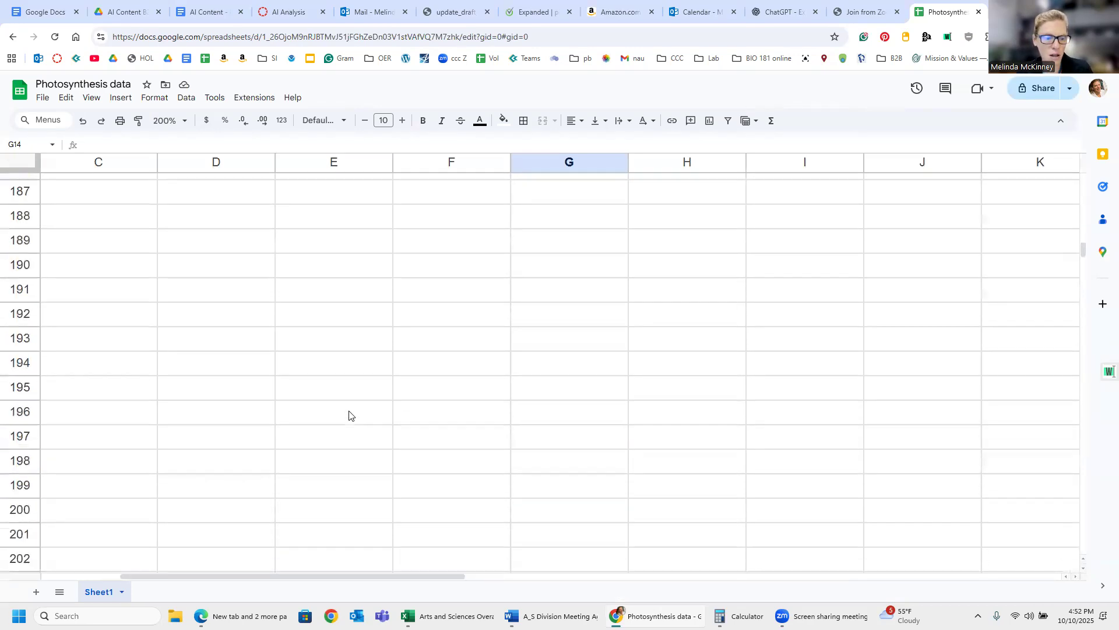
left_click_drag(1083, 244, 1082, 165)
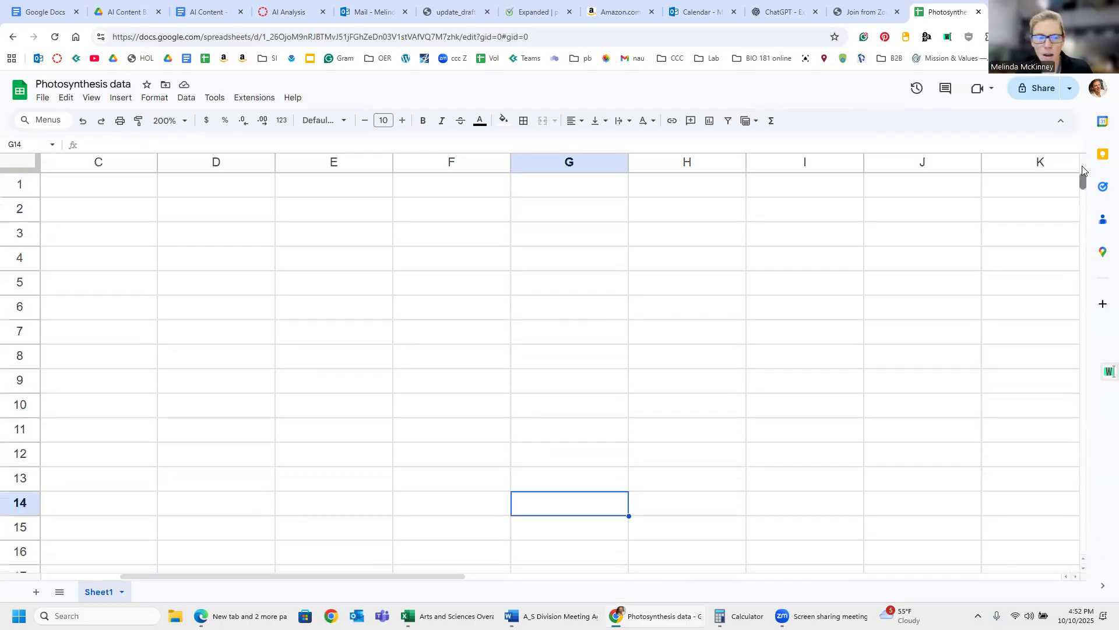
- Enter the column headers "Light (W)" in cell A1 and "Height (cm)" in cell B1
left_click(120, 193)
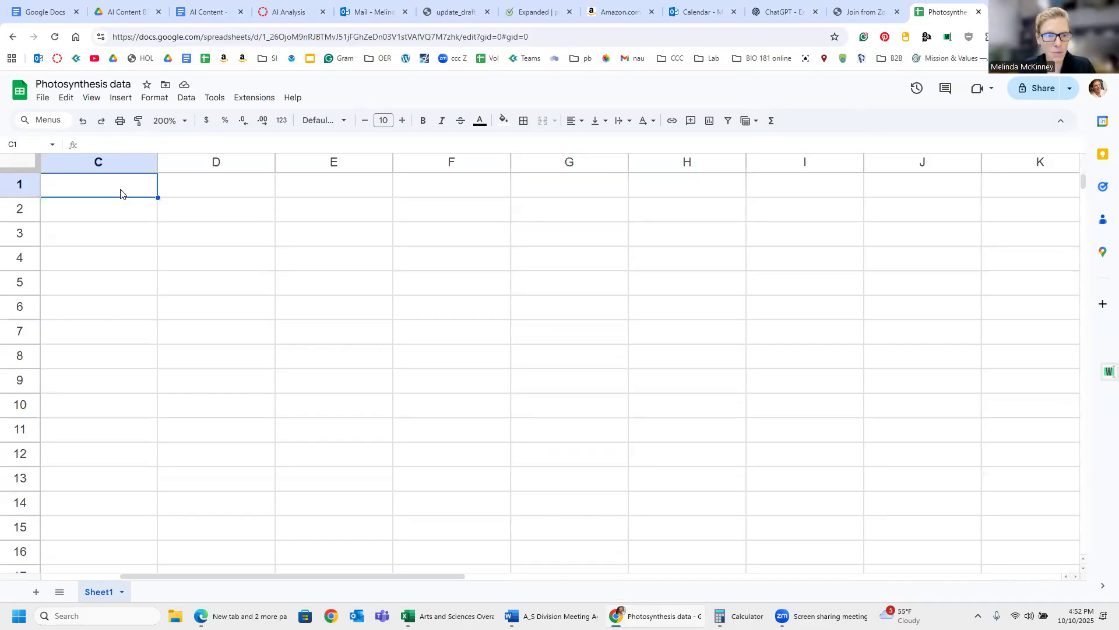
key("Left")
key("Left")
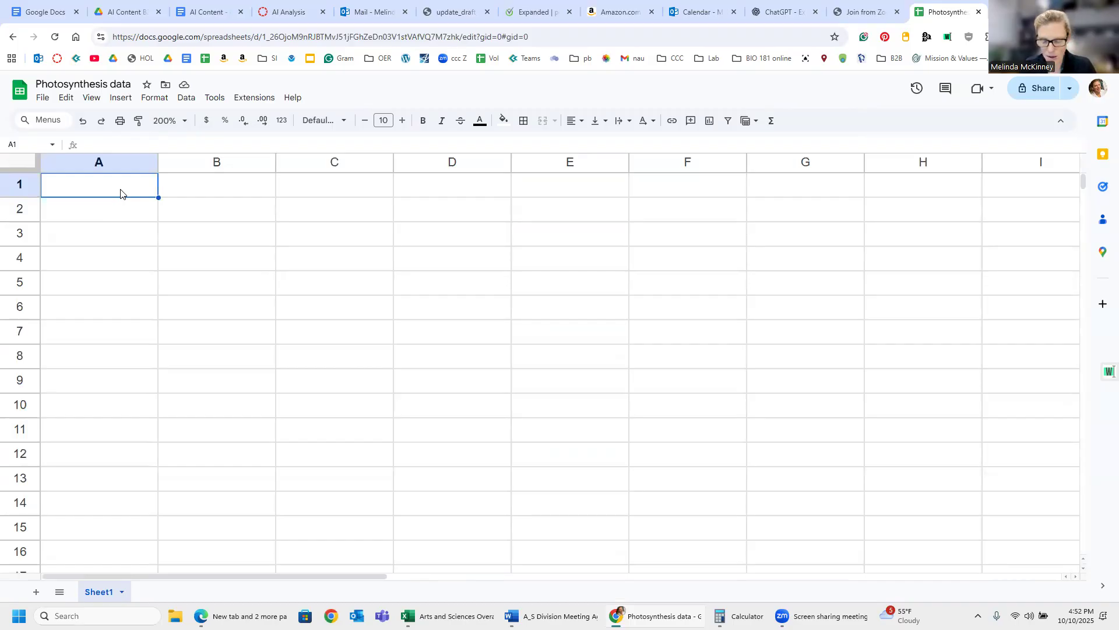
type("L")
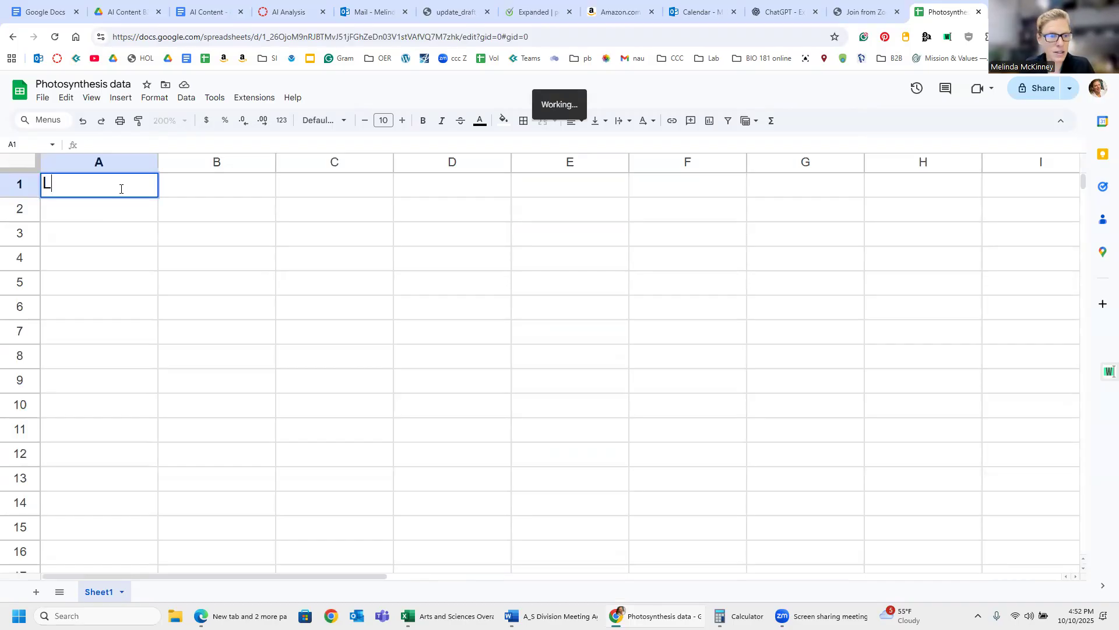
type("ight (")
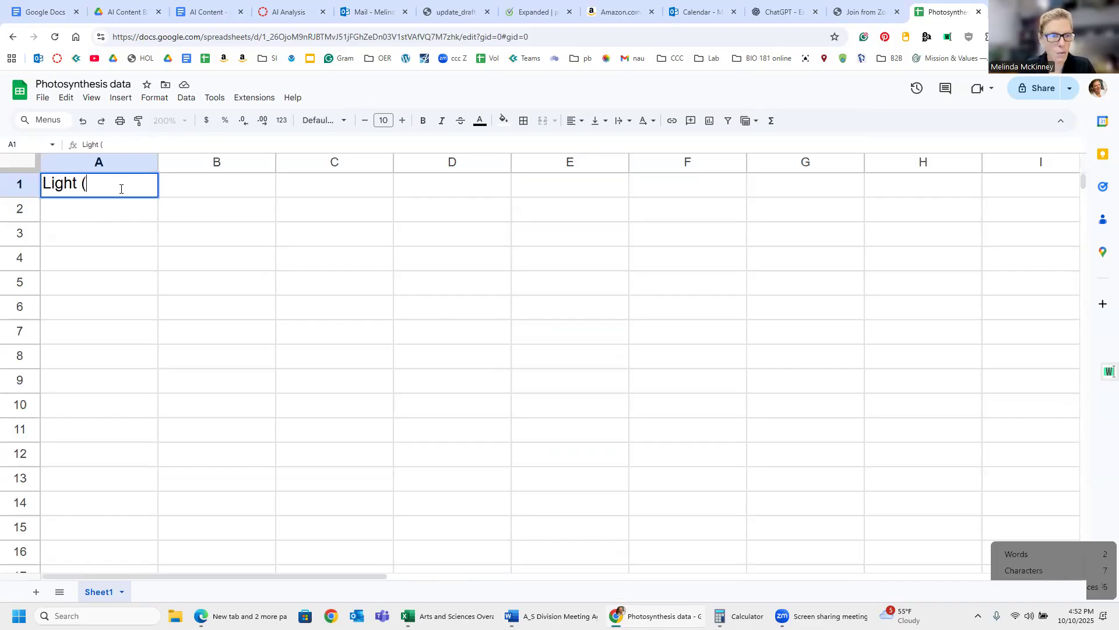
type("W)")
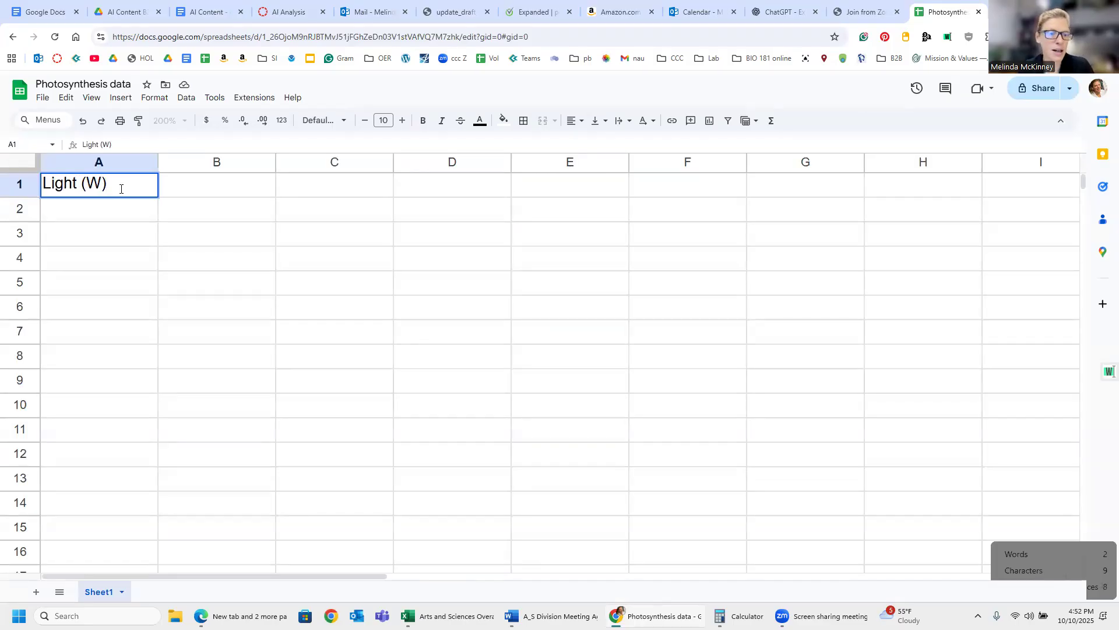
key("Tab")
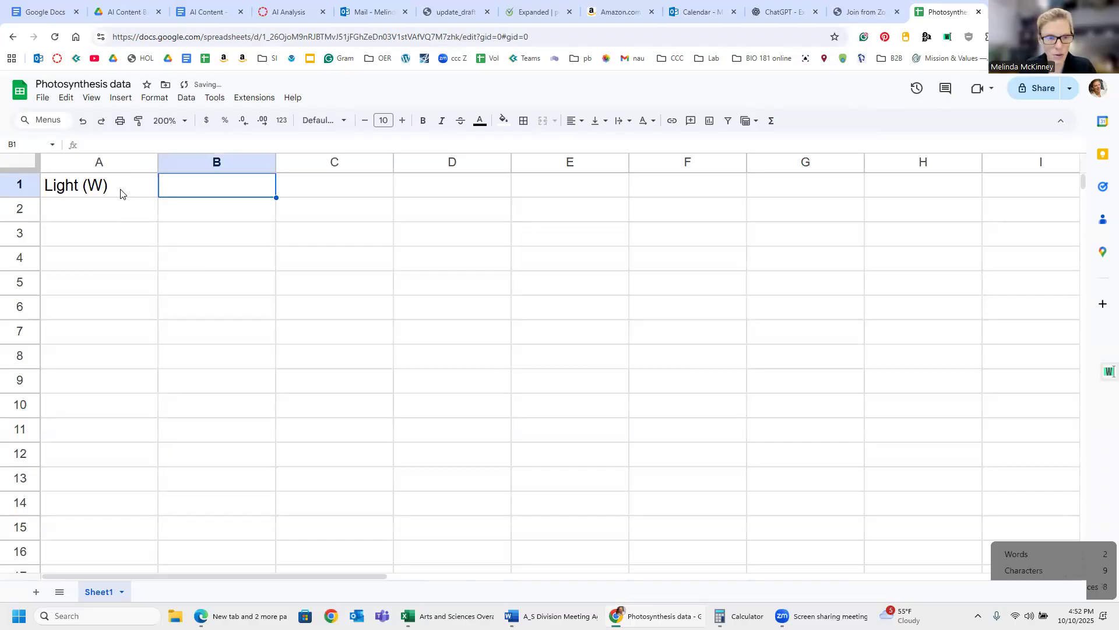
type("He")
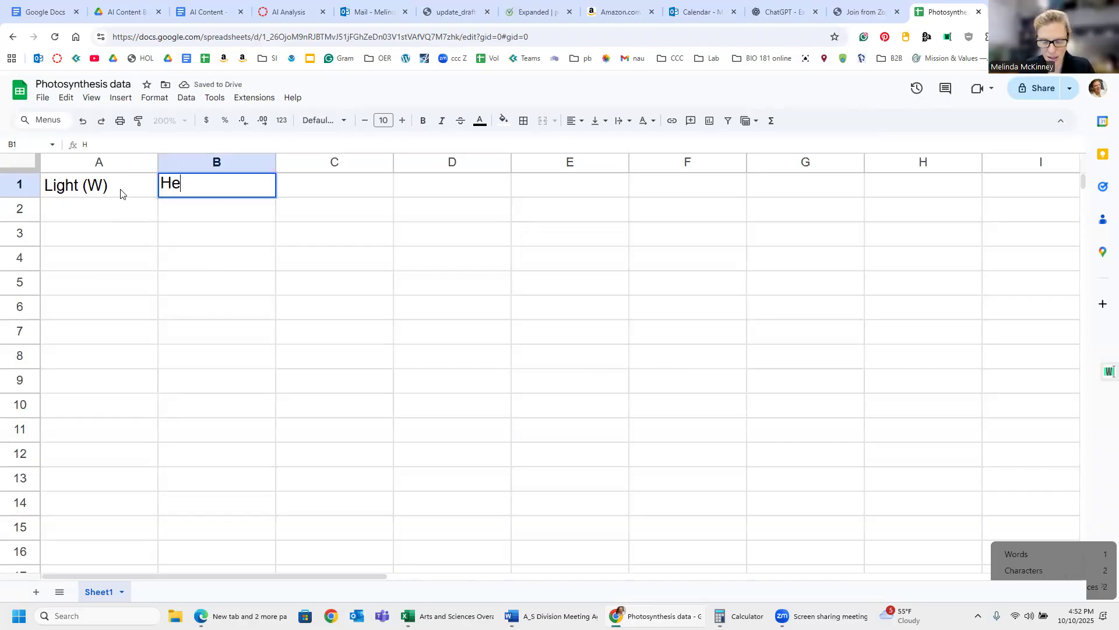
type("ight (")
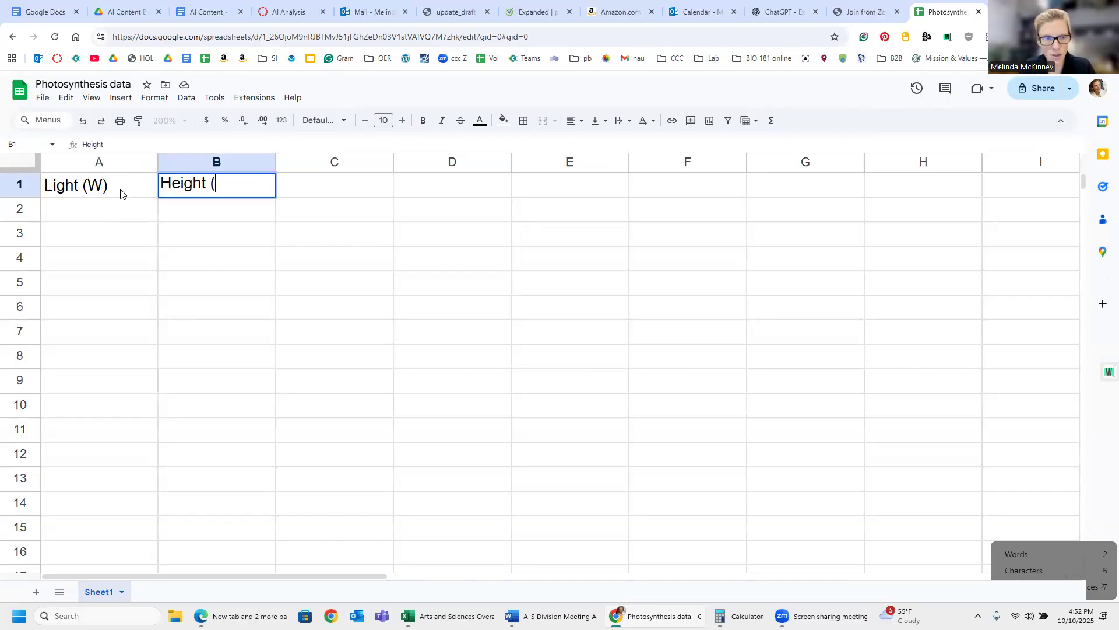
type("cm)")
key("Return")
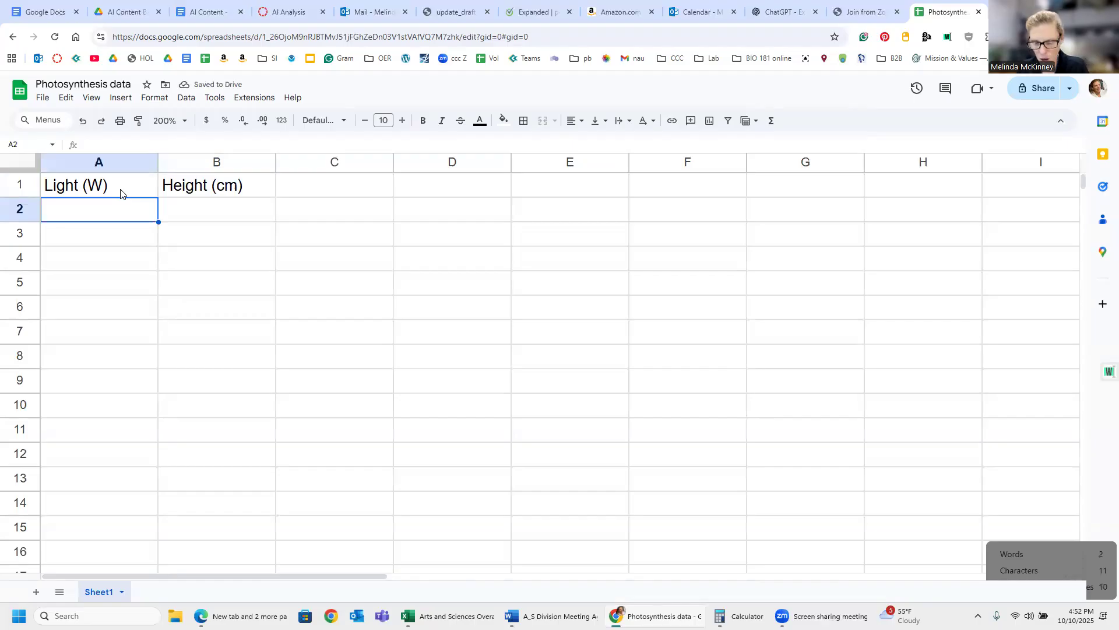
- Fill the Light (W) column in cells A2 to A5 with 0, 60, 100 and 200
type("0")
key("Return")
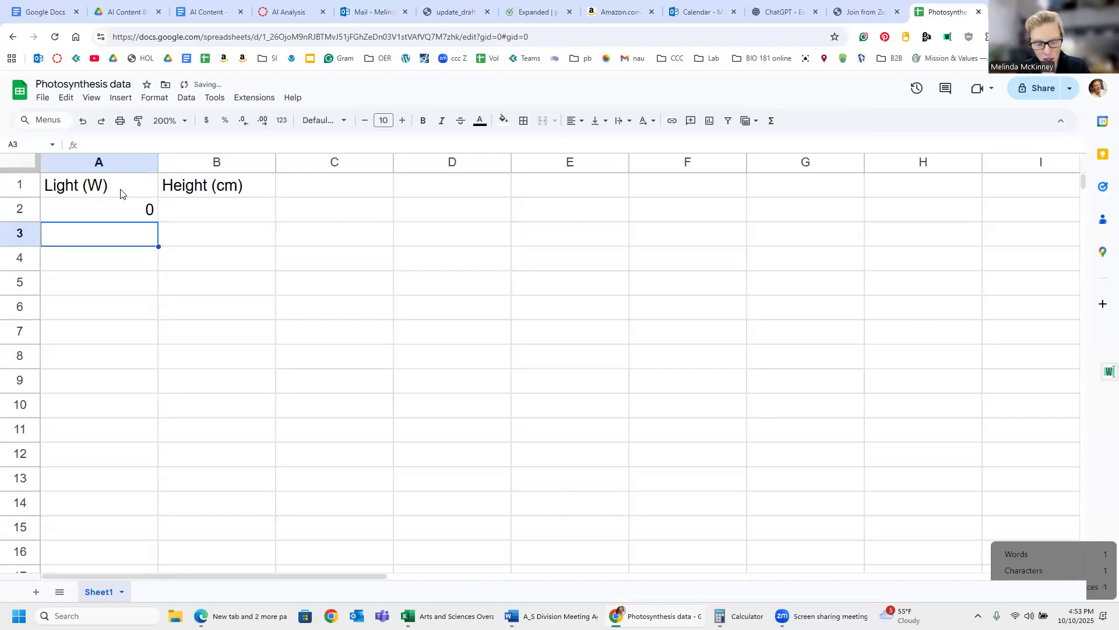
type("1")
key("BackSpace")
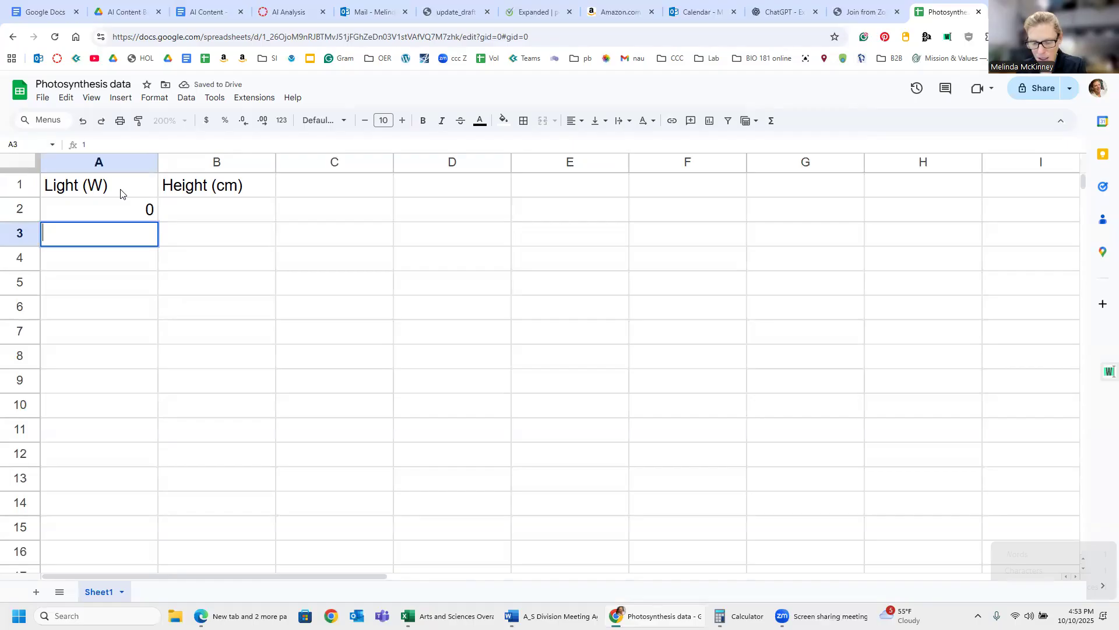
type("60")
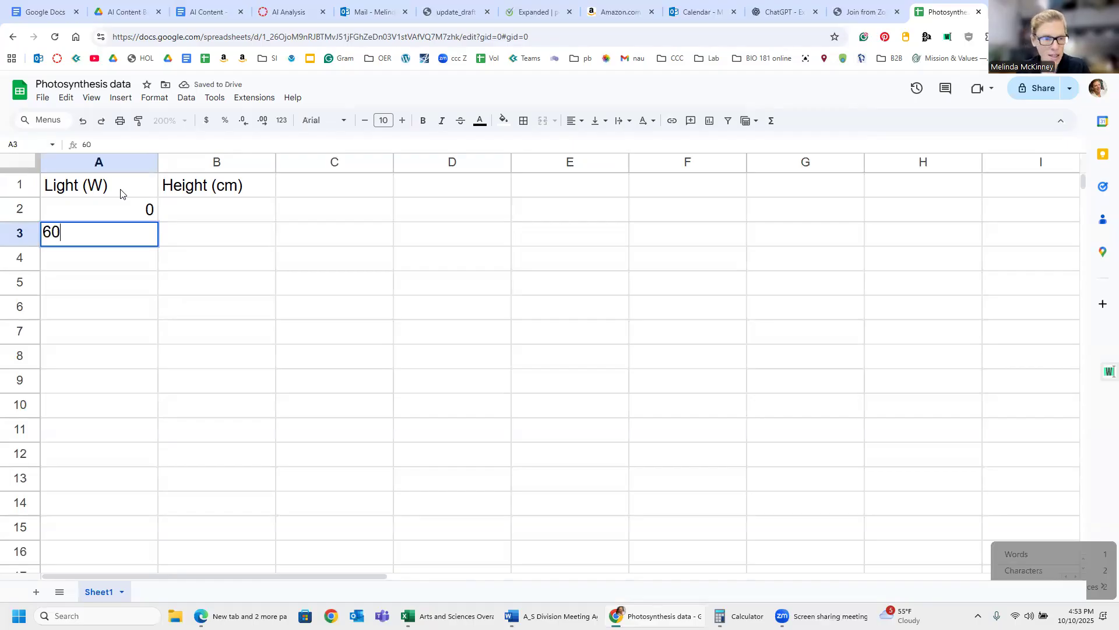
key("Return")
type("10")
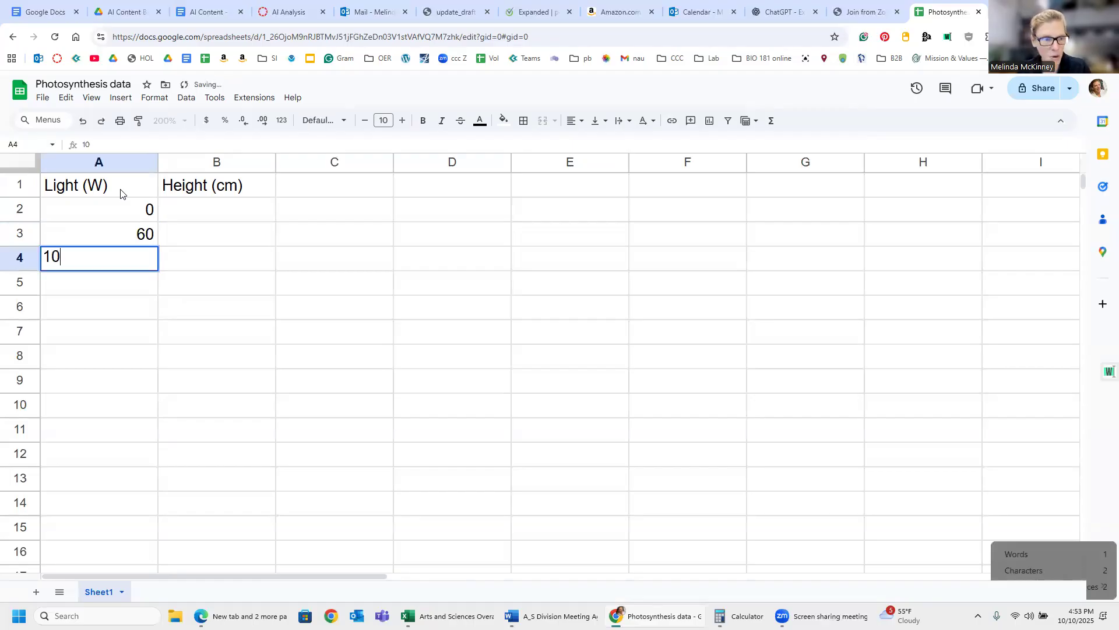
type("0")
key("Return")
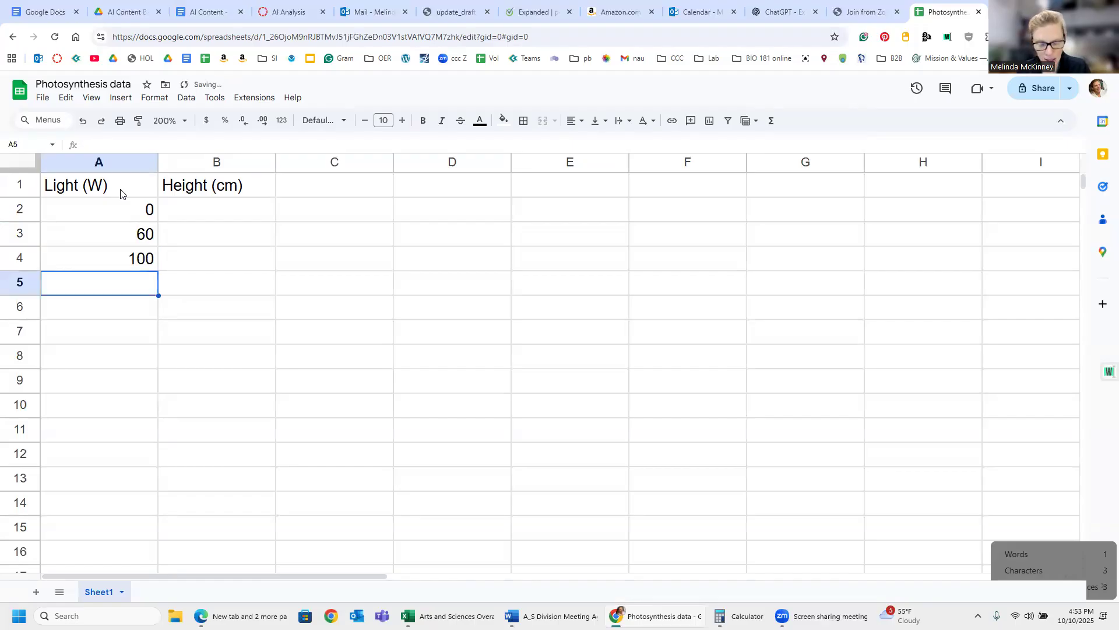
type("200")
key("Tab")
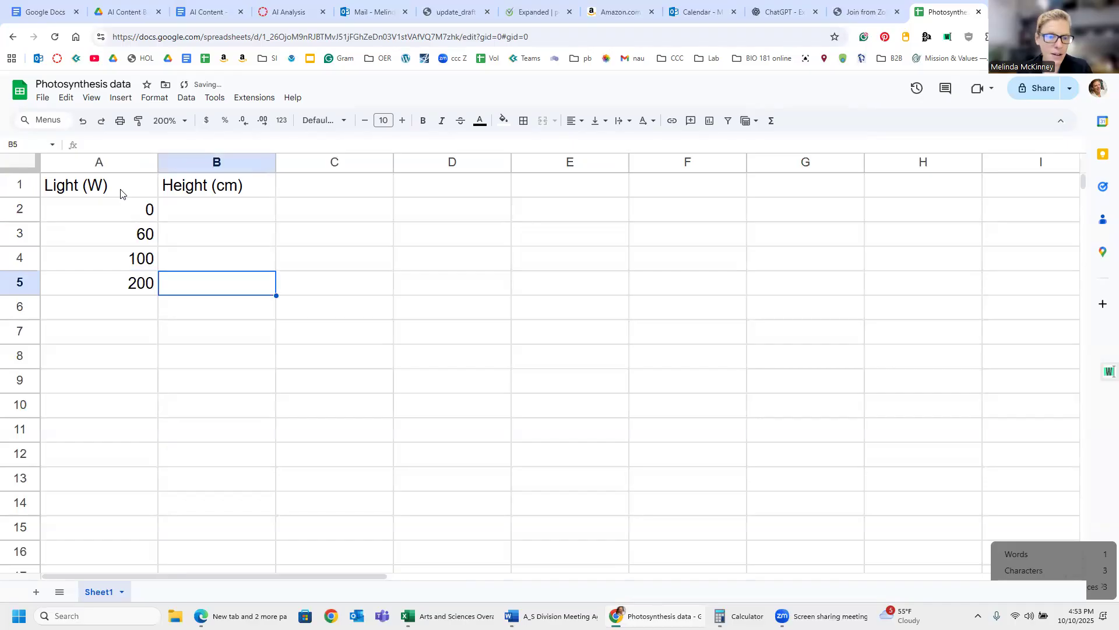
- Fill the Height (cm) column in cells B2 to B5 with 1, 20, 40 and 45
key("Up")
key("Up")
key("Up")
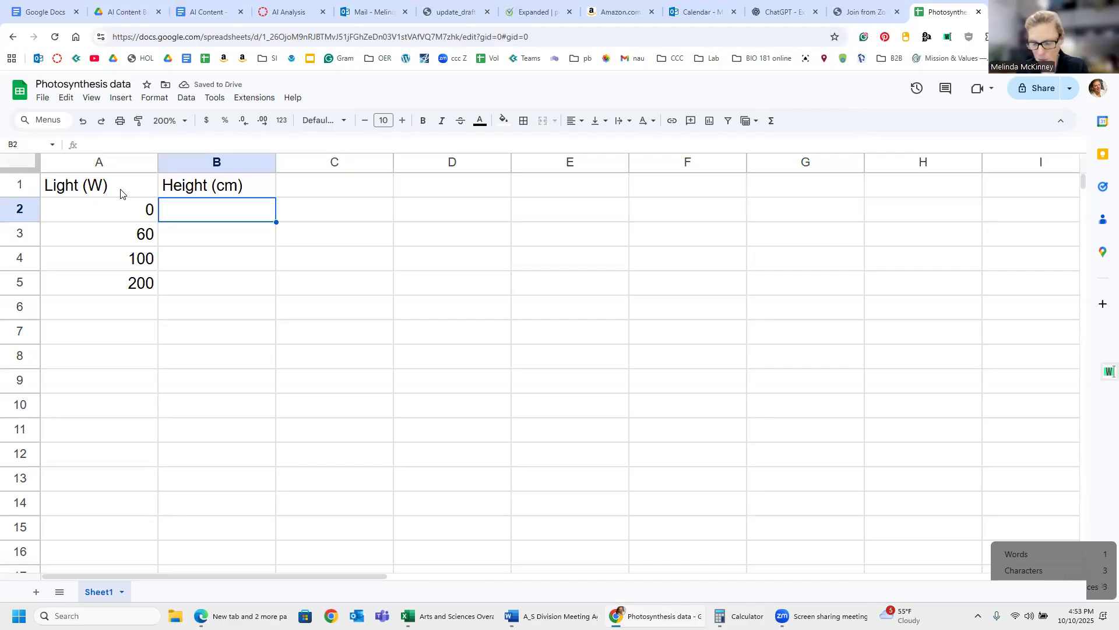
type("1")
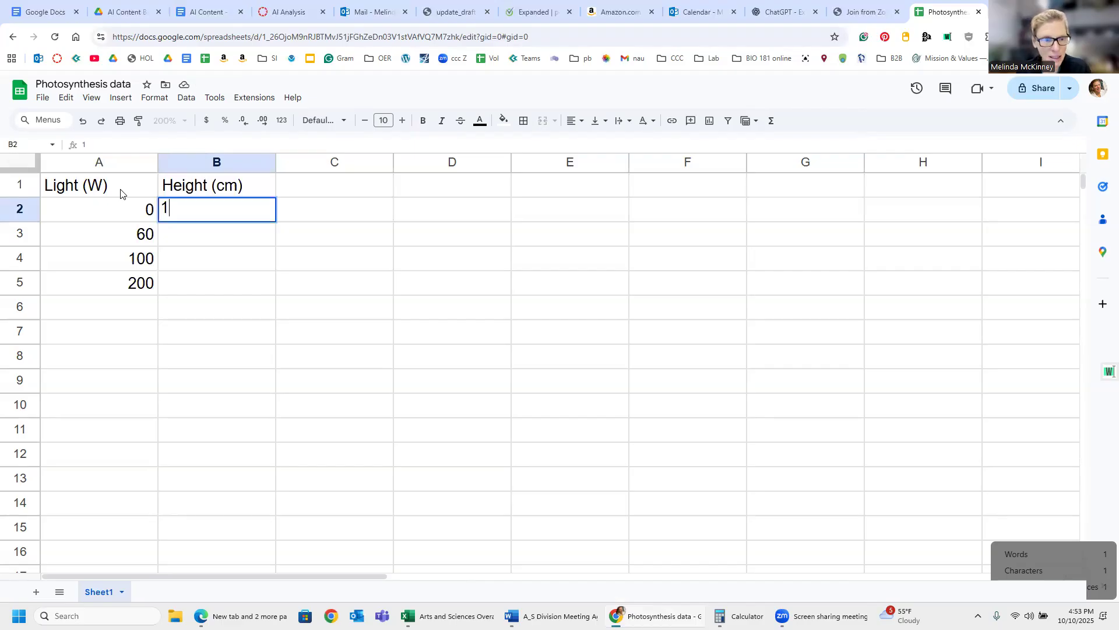
key("Return")
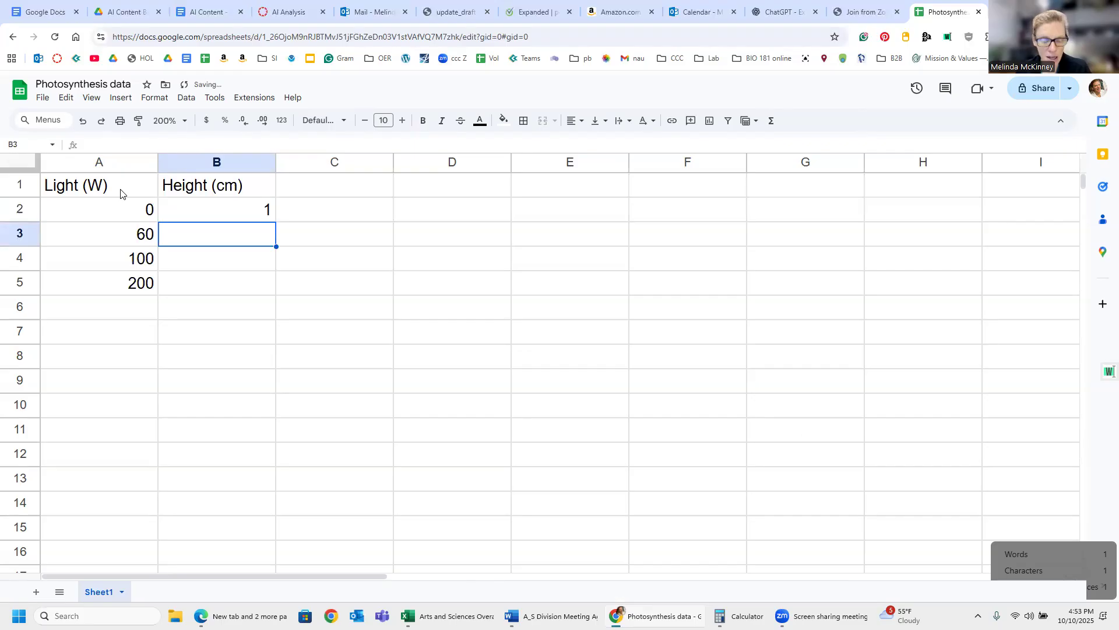
type("20")
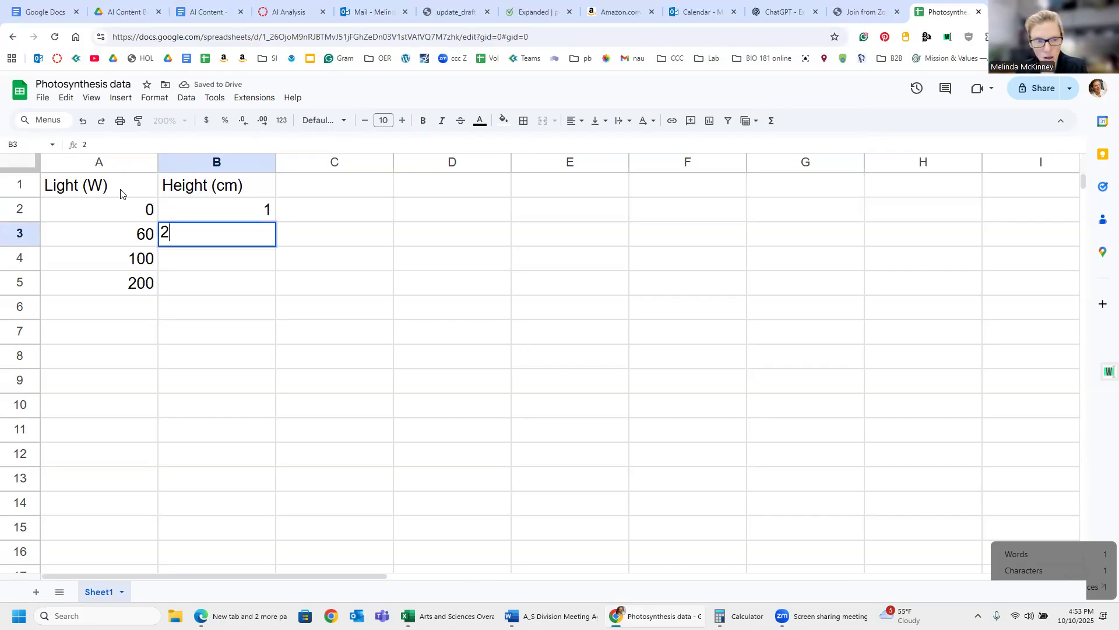
key("Return")
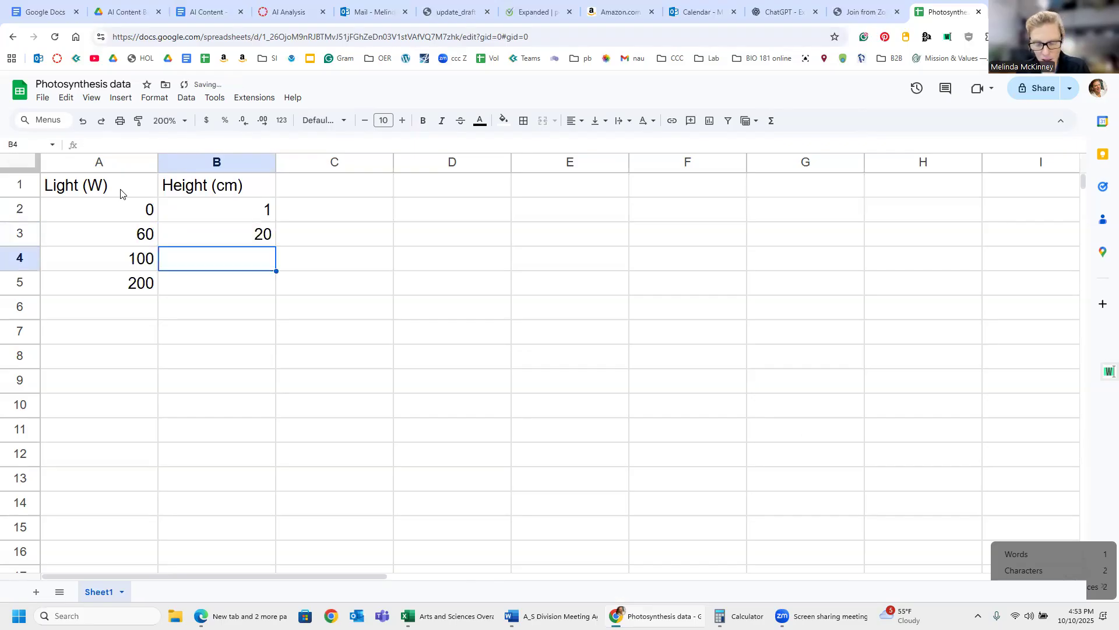
type("40")
key("Return")
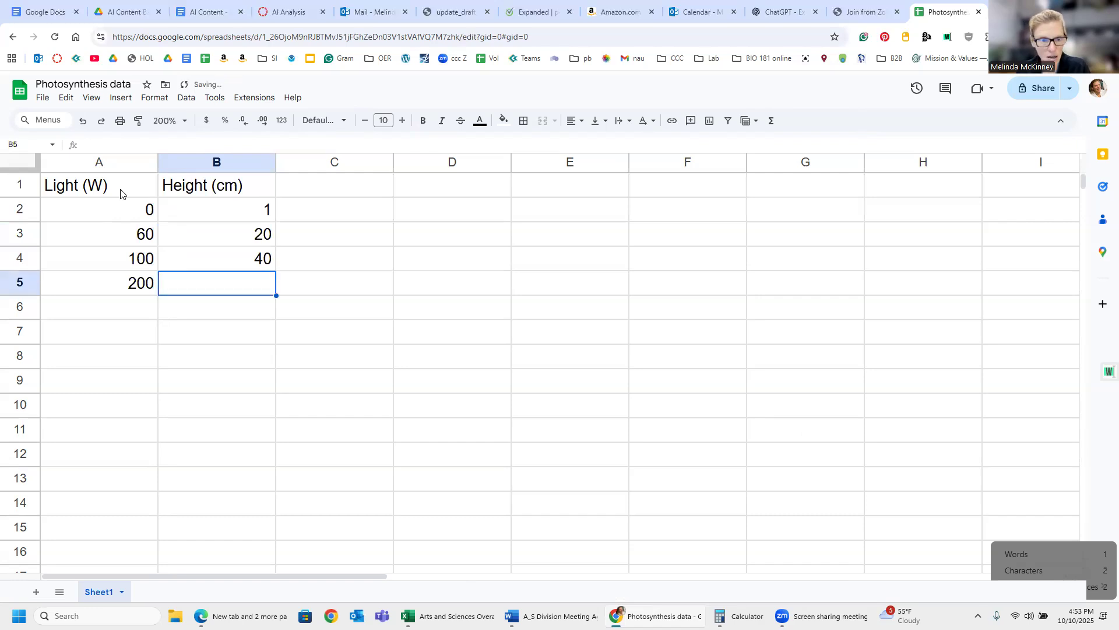
type("45")
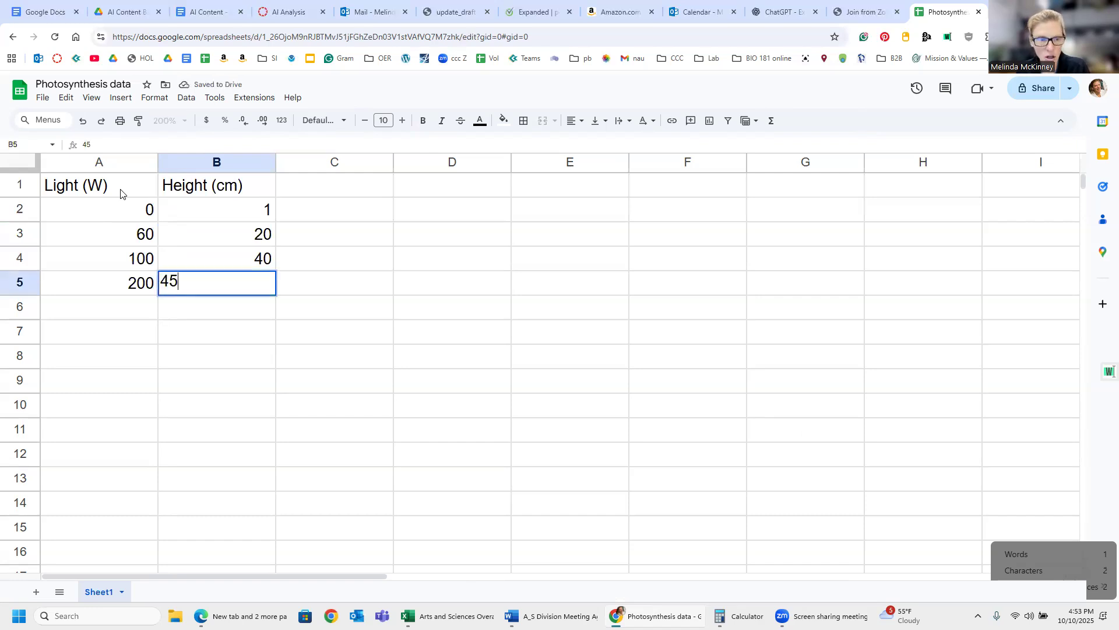
key("Return")
left_click_drag(57, 187, 201, 280)
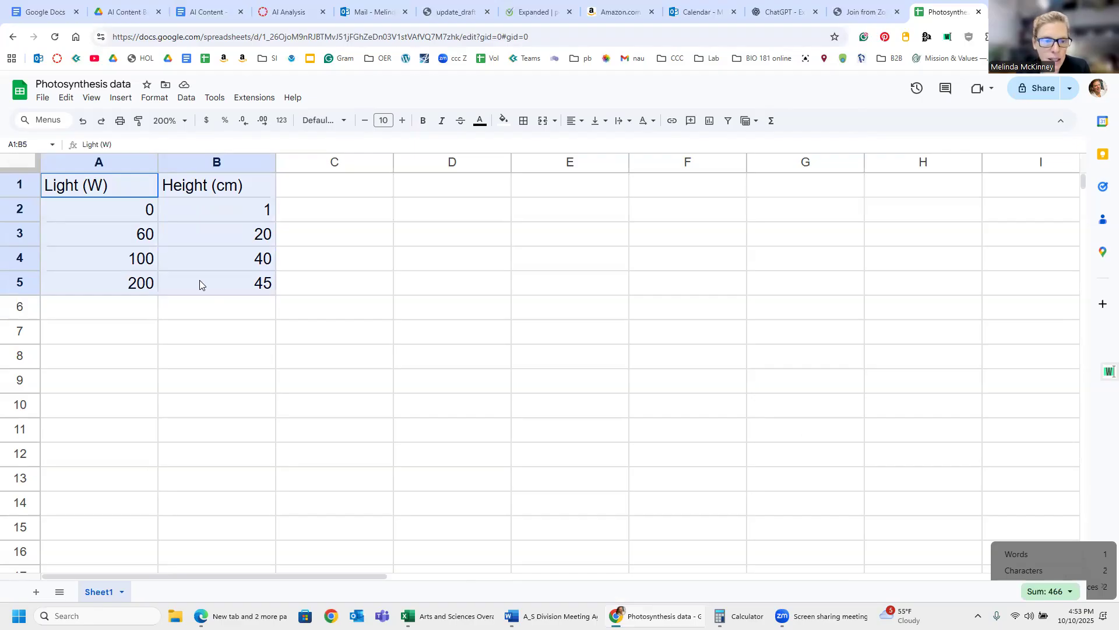
left_click(115, 187)
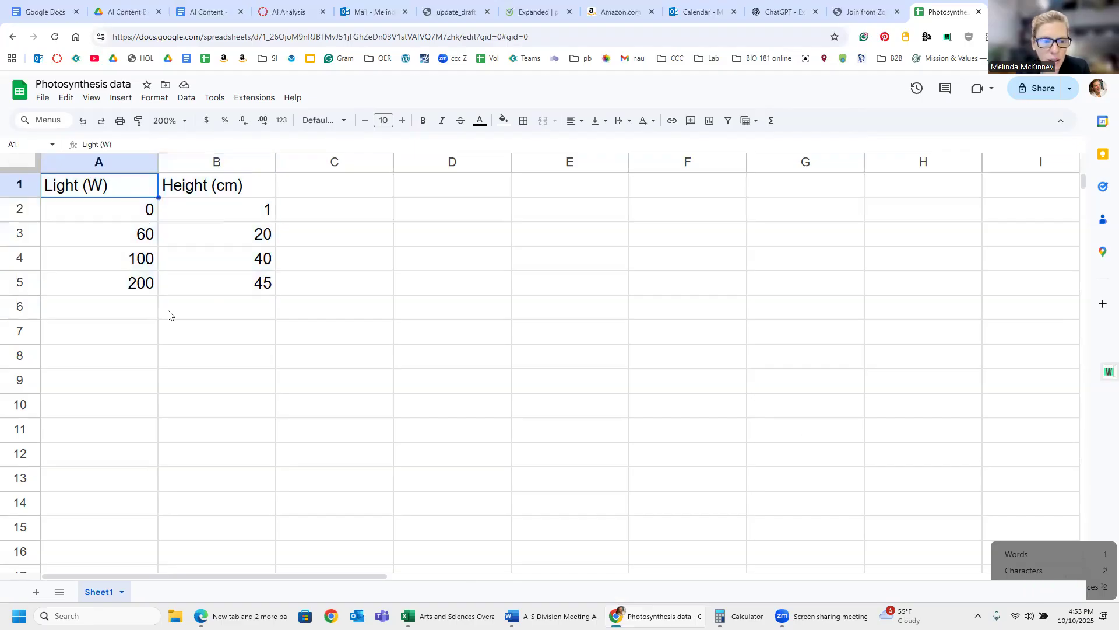
- Insert a line chart from the Light (W) and Height (cm) data in cells A1 to B5
left_click(120, 310)
left_click_drag(107, 188, 199, 280)
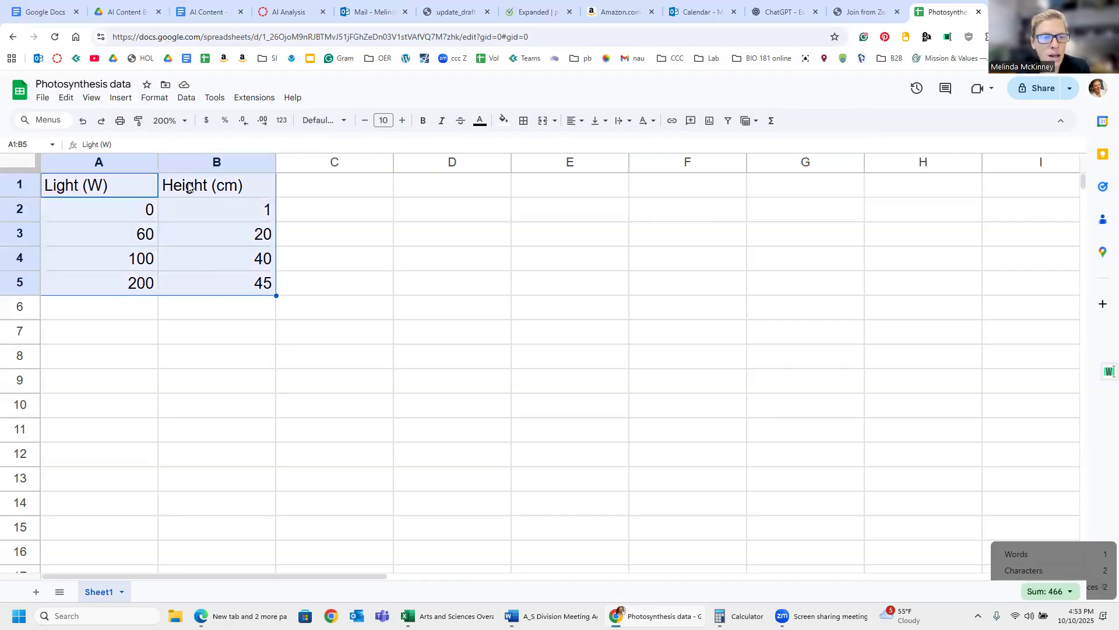
left_click(116, 101)
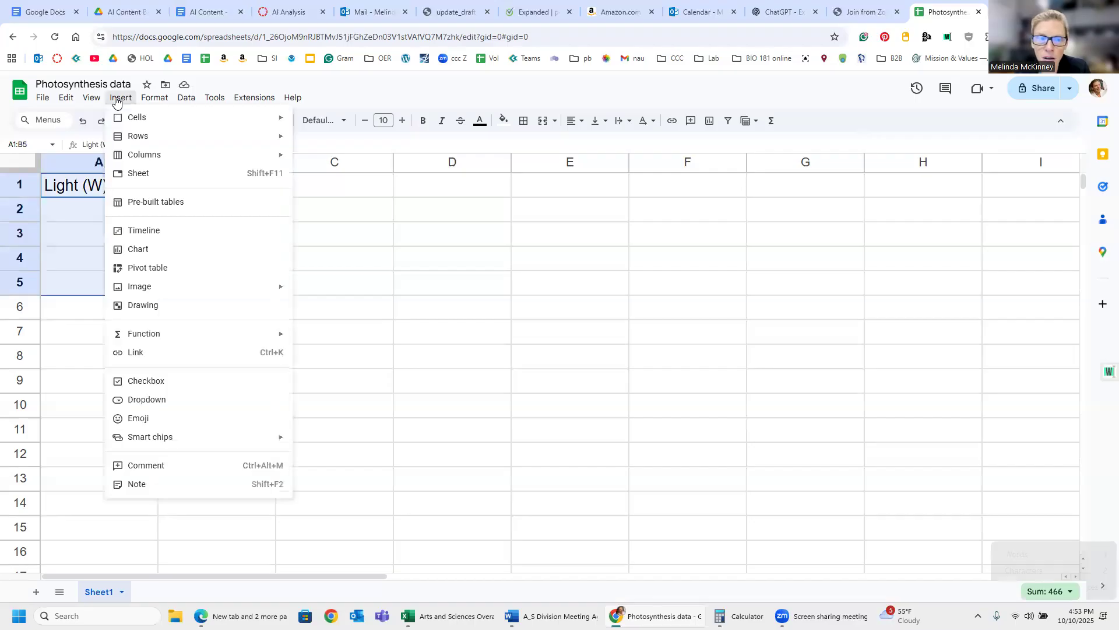
left_click(133, 250)
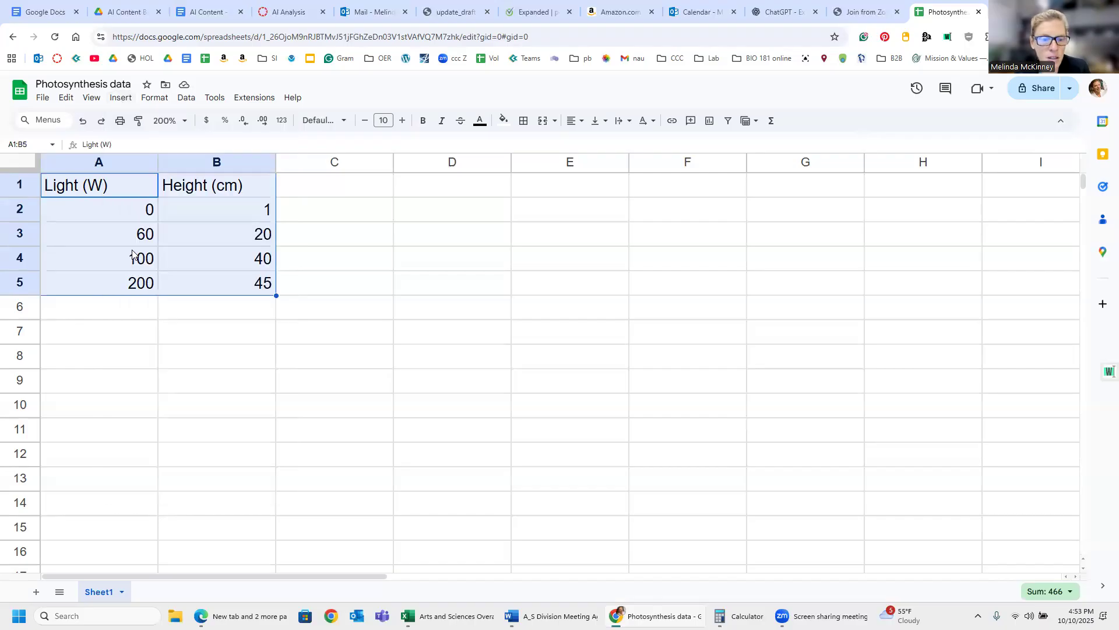
- Shrink the line chart and move it beside the data table, across columns C to G
left_click_drag(712, 203, 476, 205)
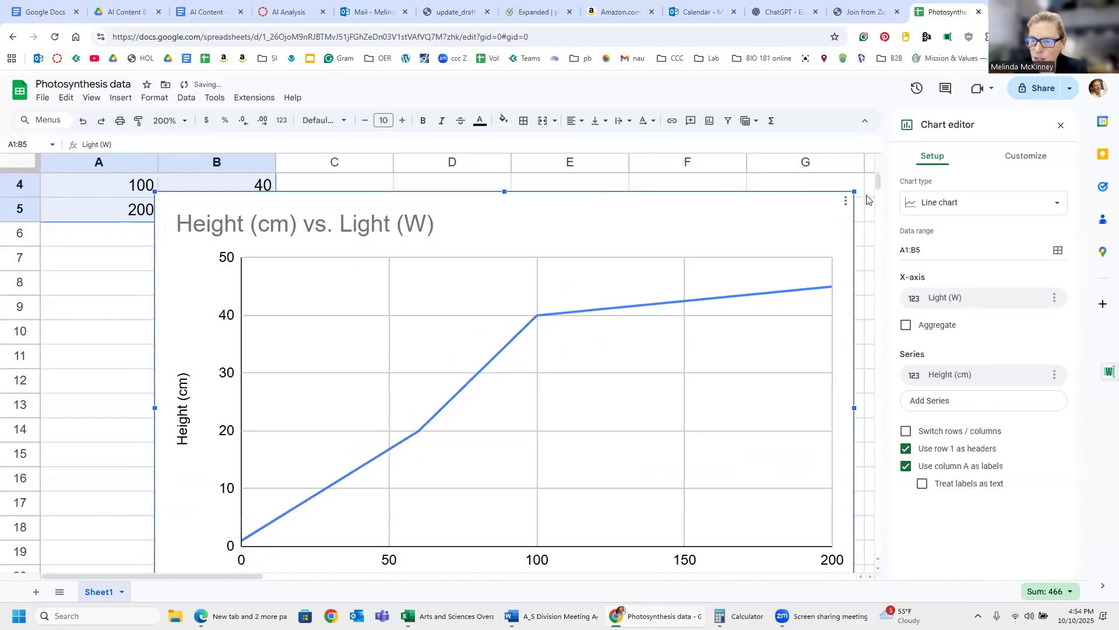
left_click_drag(854, 191, 589, 243)
scroll(597, 263, "up", 2)
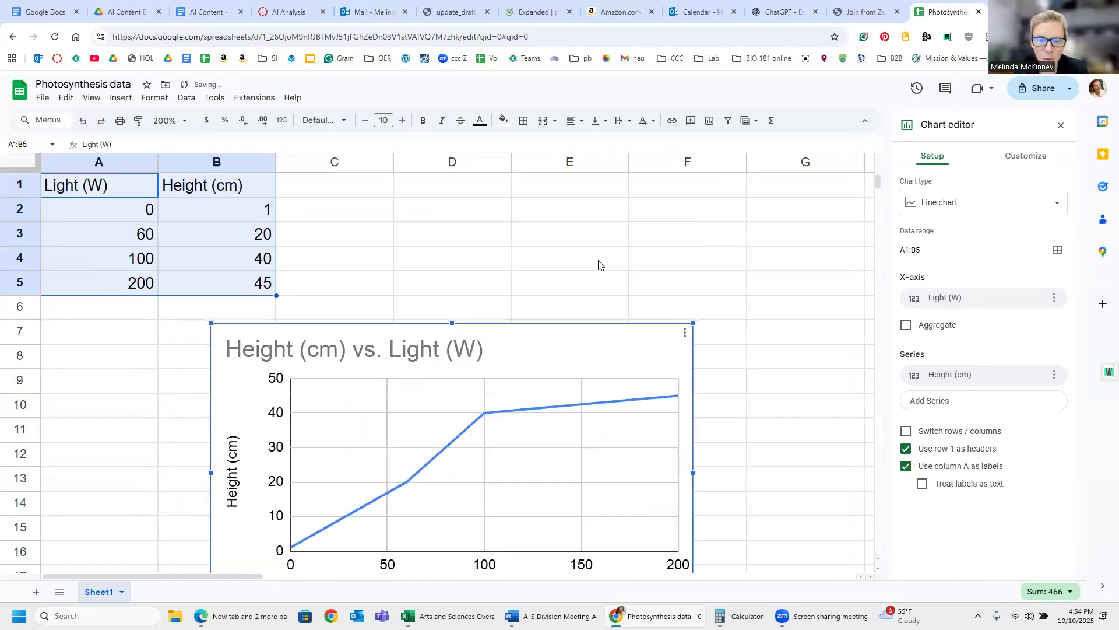
left_click_drag(610, 327, 689, 207)
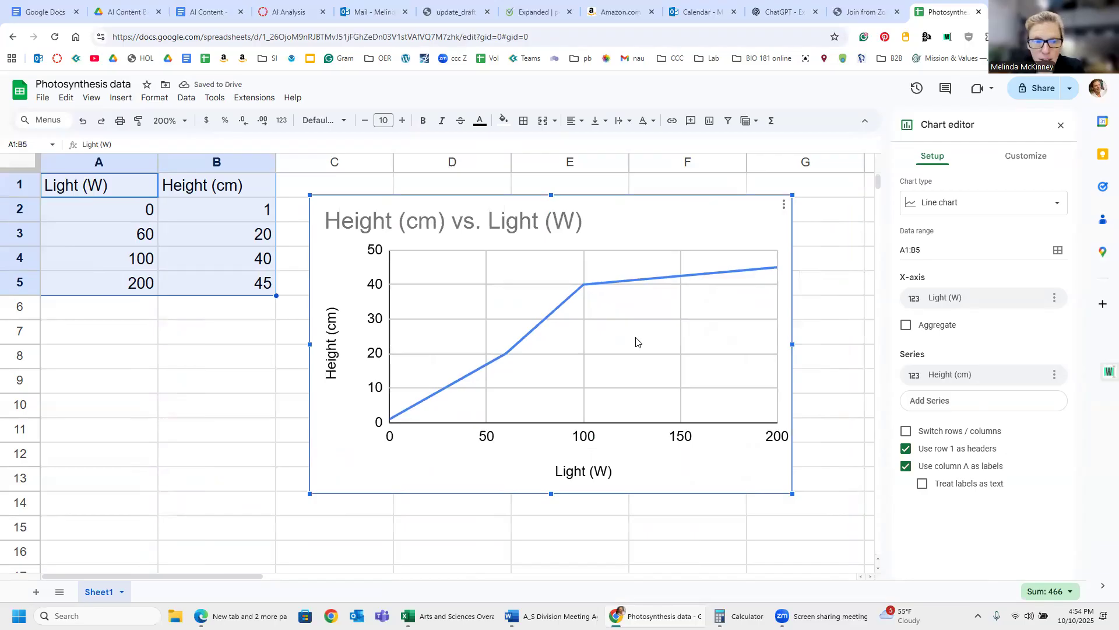
- Delete the line chart's title text and leave chart editing with both axis titles kept
left_click(501, 218)
left_click(501, 217)
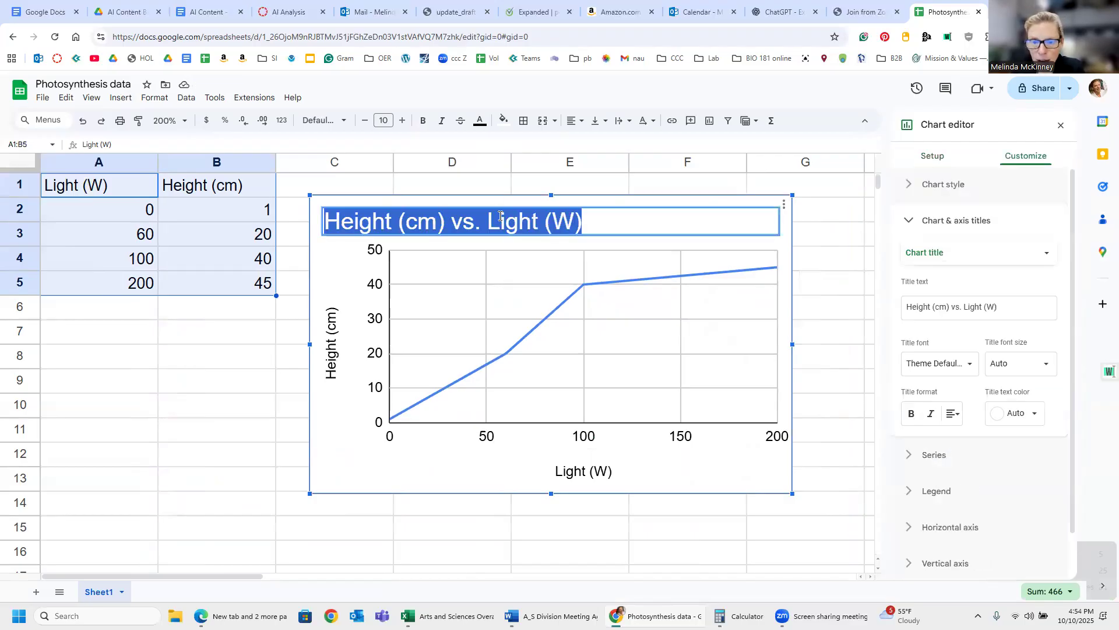
key("BackSpace")
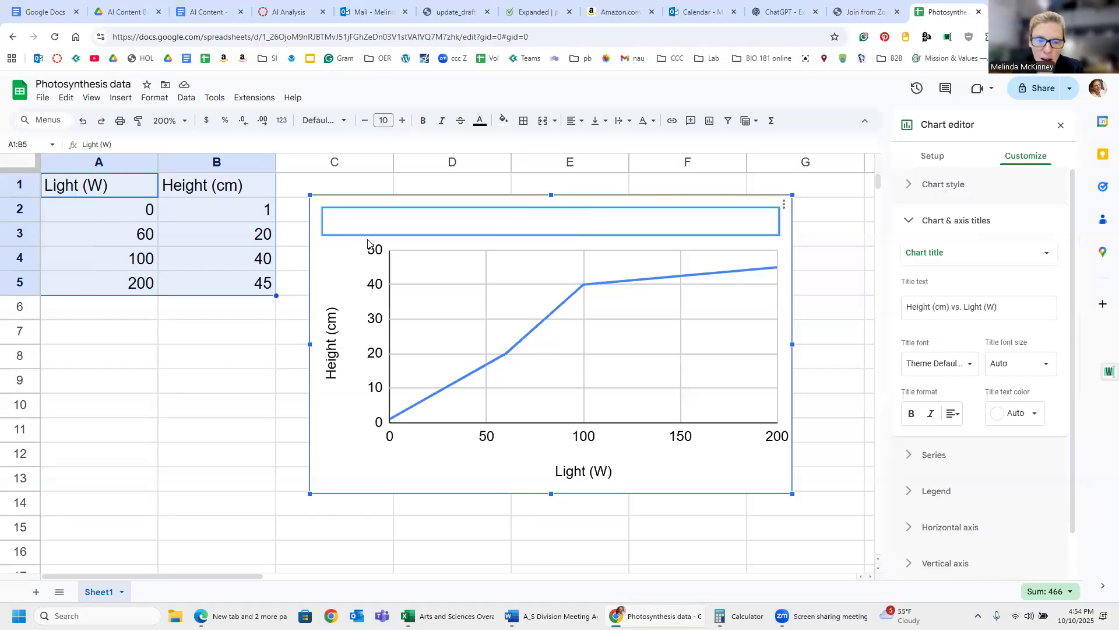
left_click(440, 471)
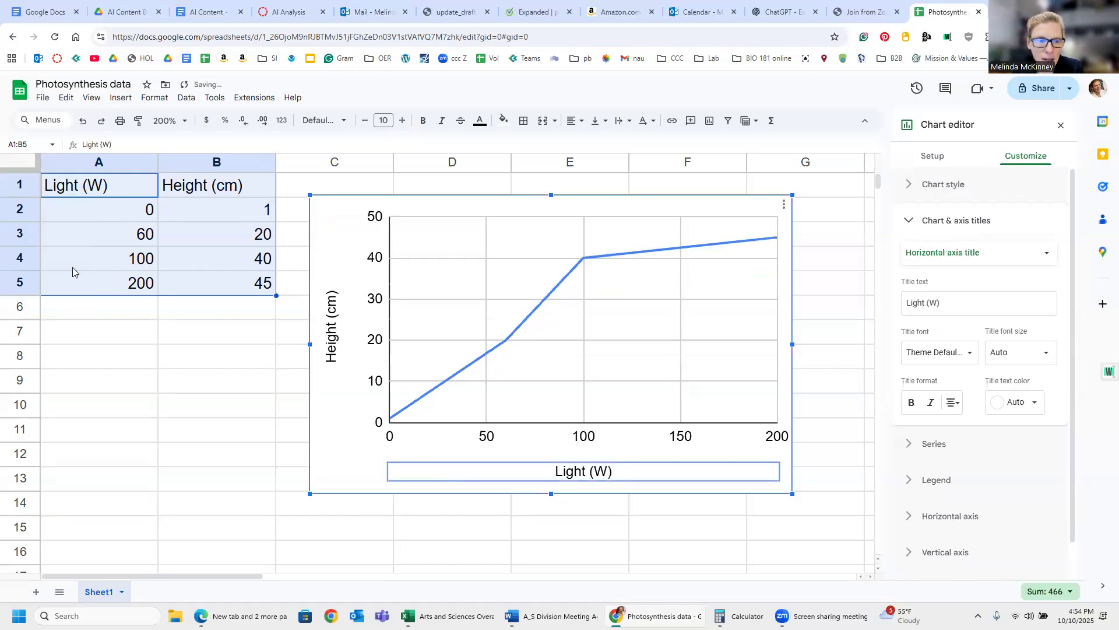
left_click(640, 471)
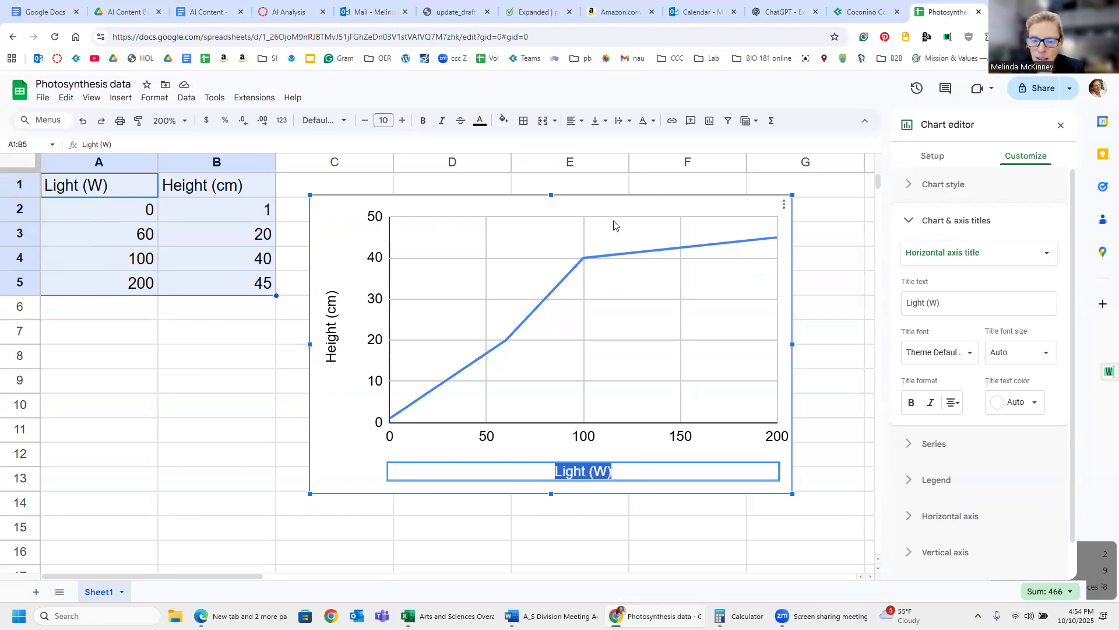
left_click(792, 530)
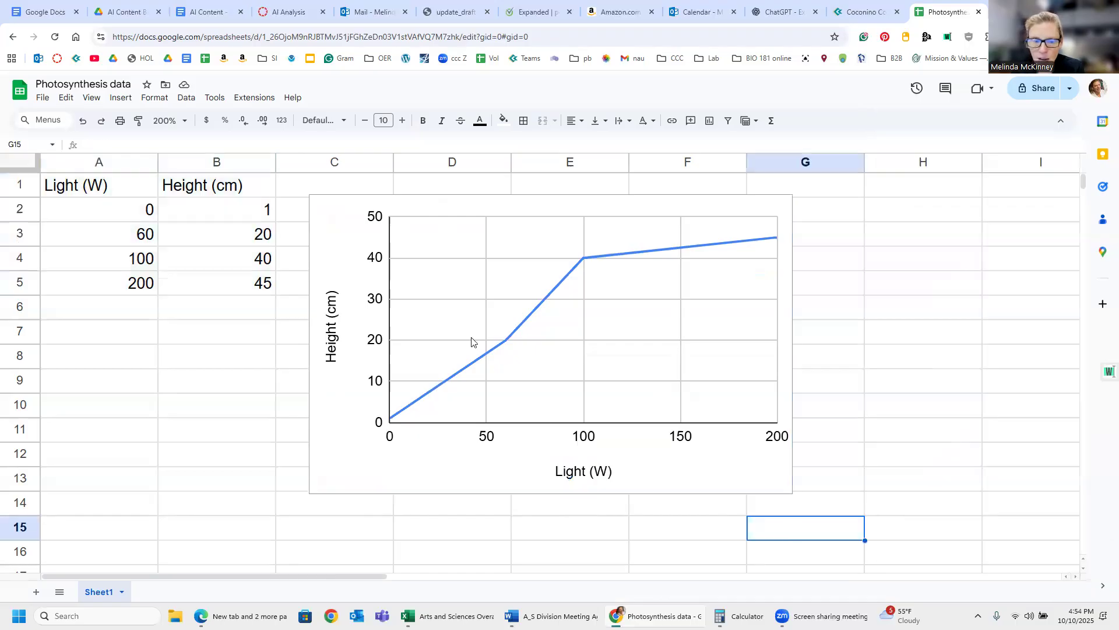
- Copy the line chart and deselect it
right_click(335, 228)
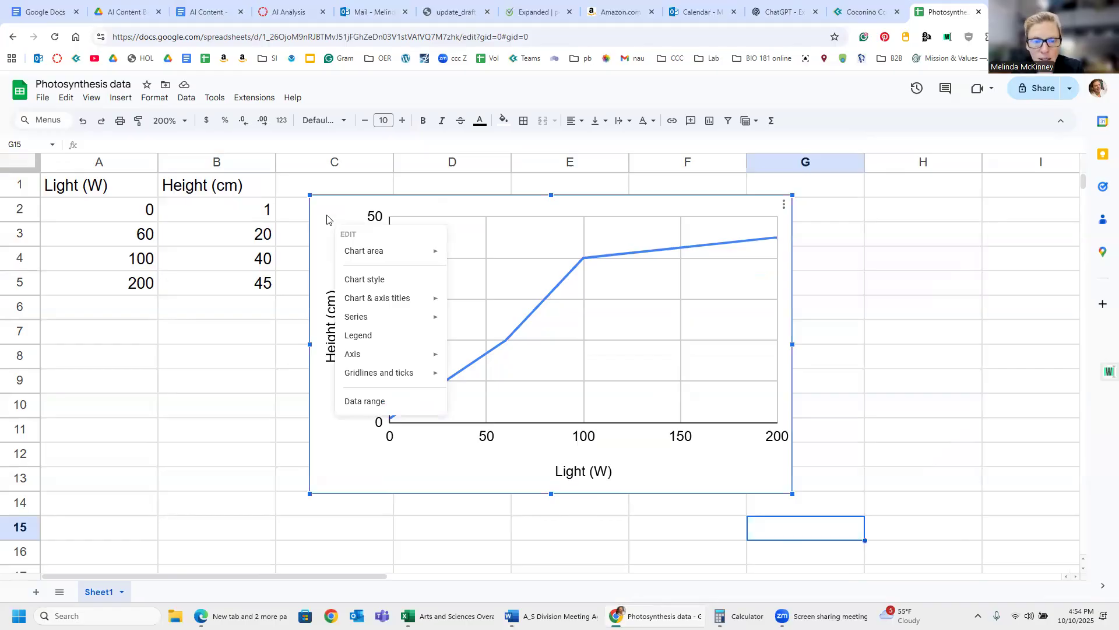
left_click(341, 223)
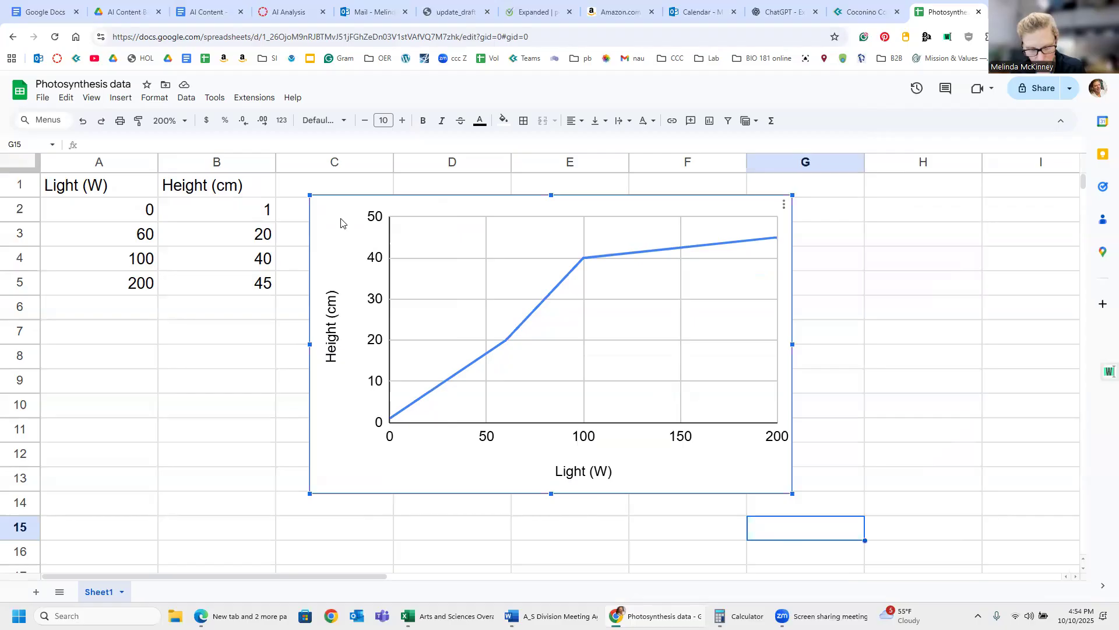
key("Escape")
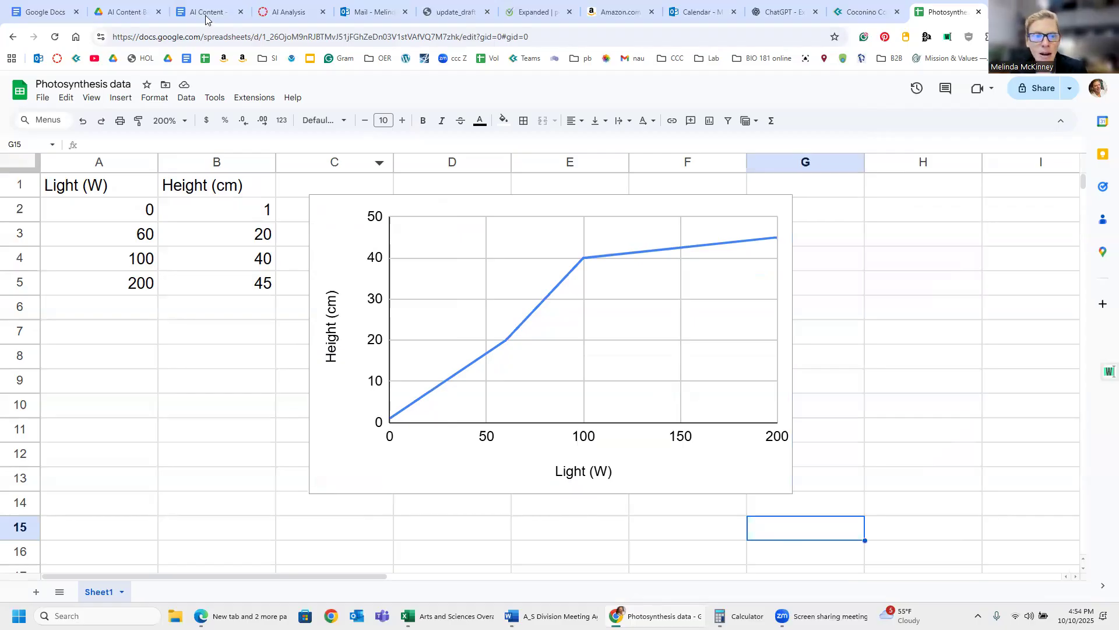
- Switch to Google Docs, open the 181 WEB Ch8 Lab Photosynthesis Virtual Lab document and go to its last page
left_click(43, 12)
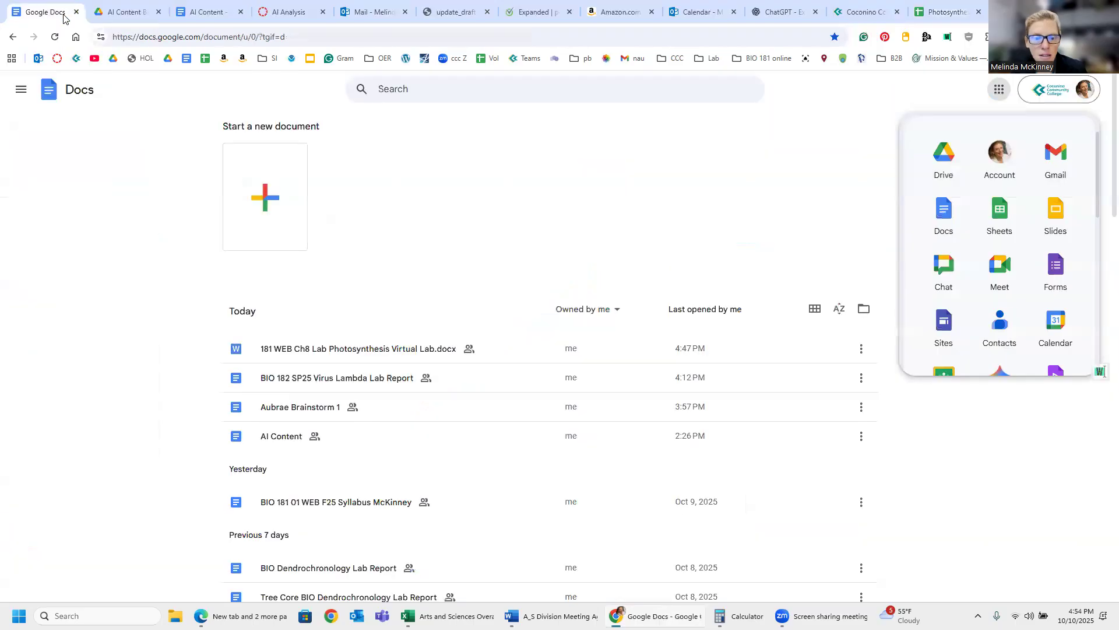
left_click(358, 349)
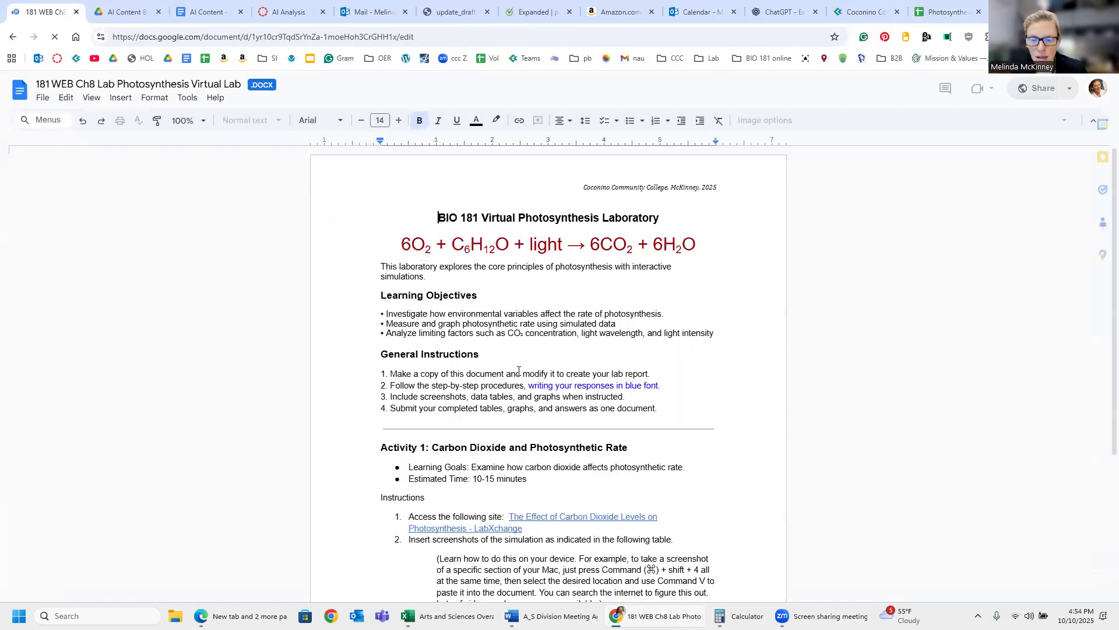
scroll(518, 372, "down", 20)
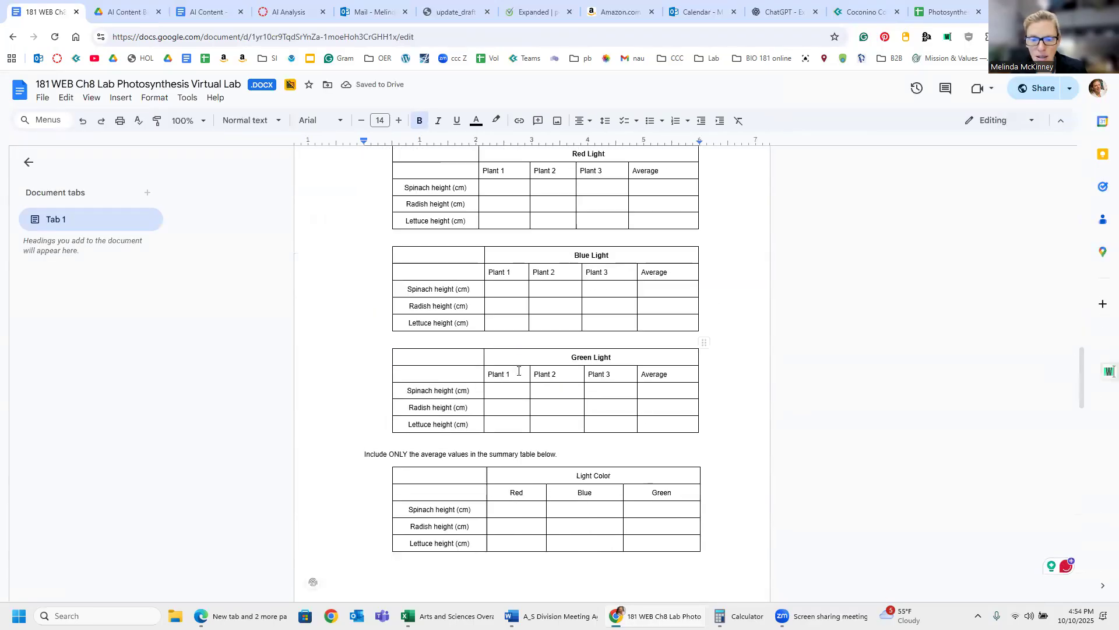
scroll(519, 371, "up", 6)
scroll(518, 371, "up", 4)
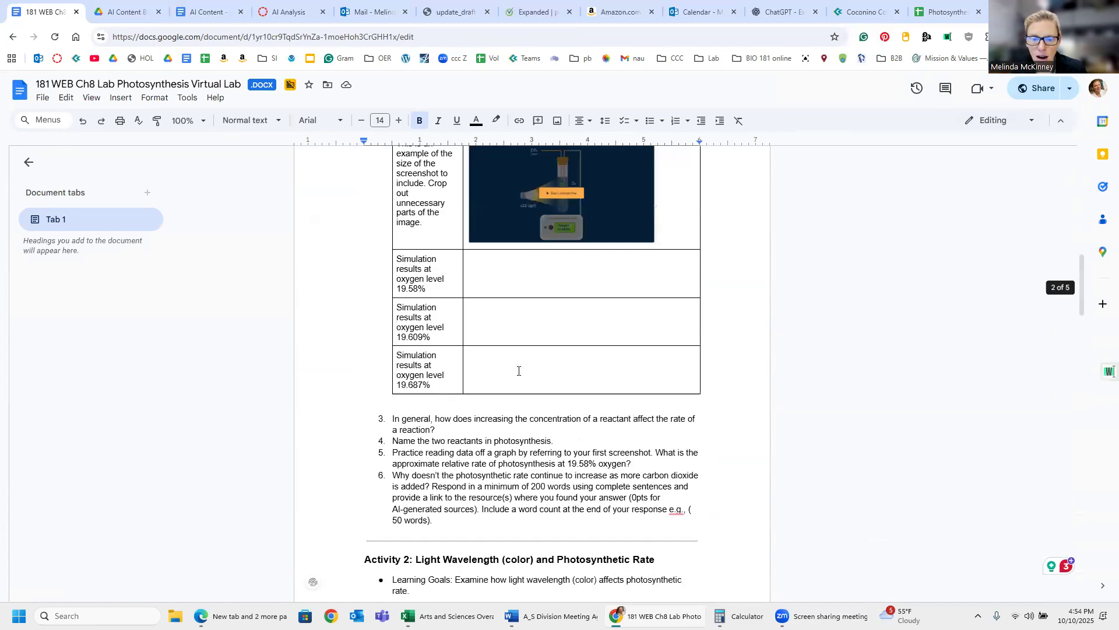
scroll(518, 371, "down", 5)
scroll(518, 371, "down", 14)
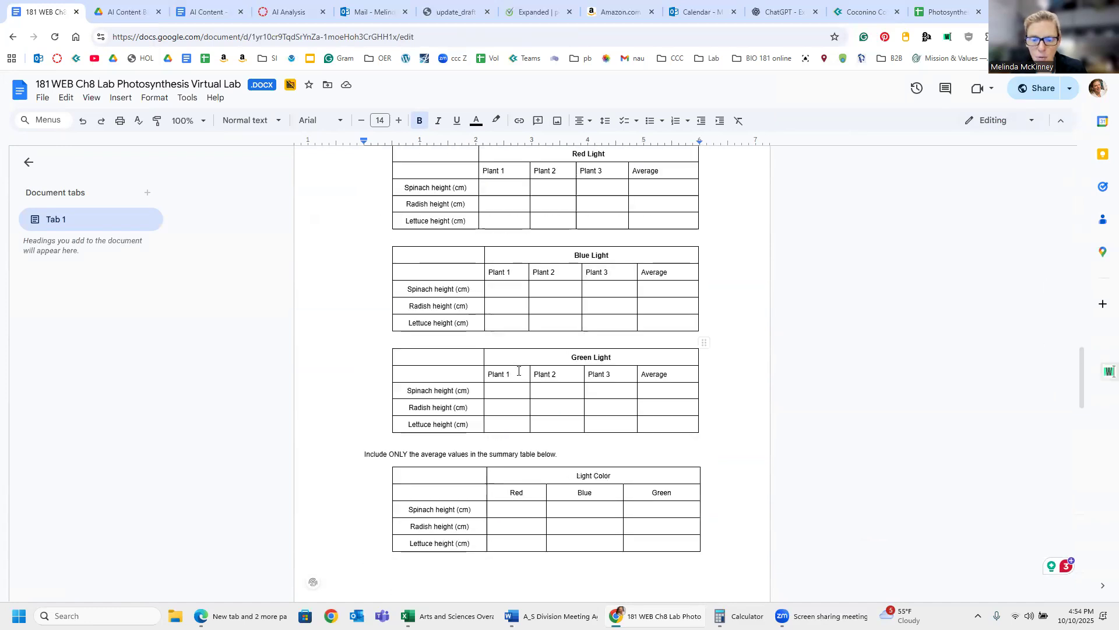
scroll(518, 371, "down", 10)
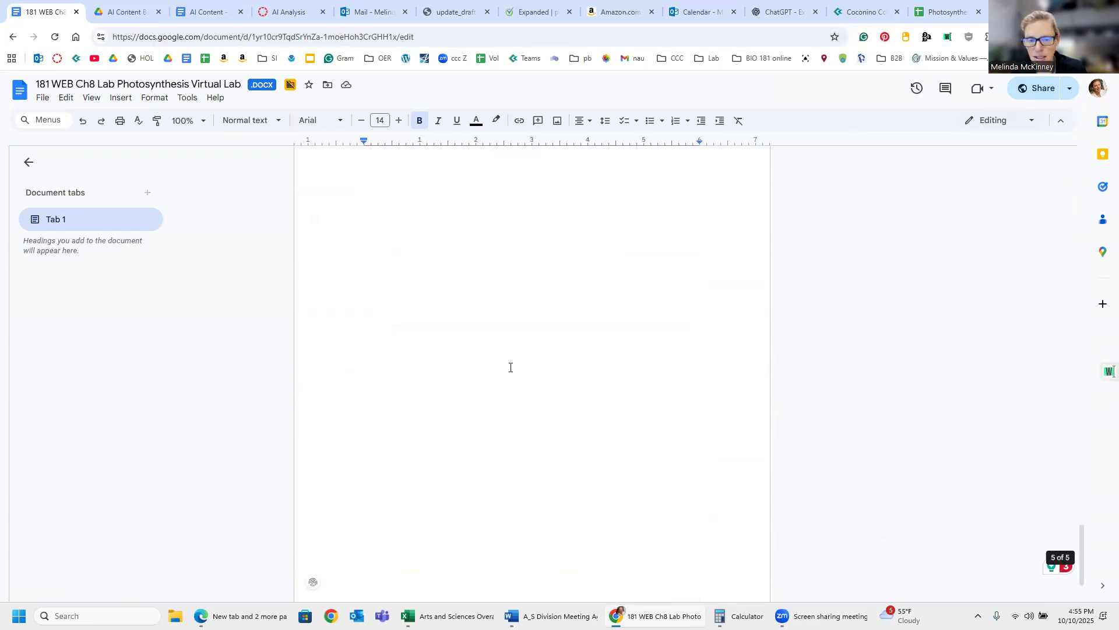
- Paste the copied chart below question 4, linked to the spreadsheet
left_click(453, 313)
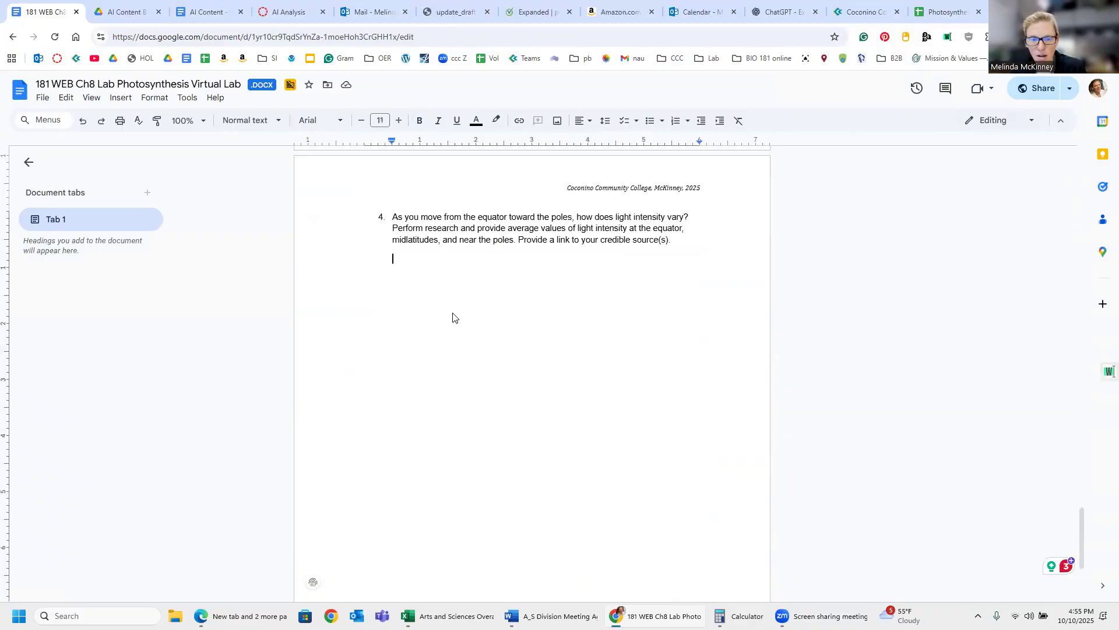
key("ctrl+v")
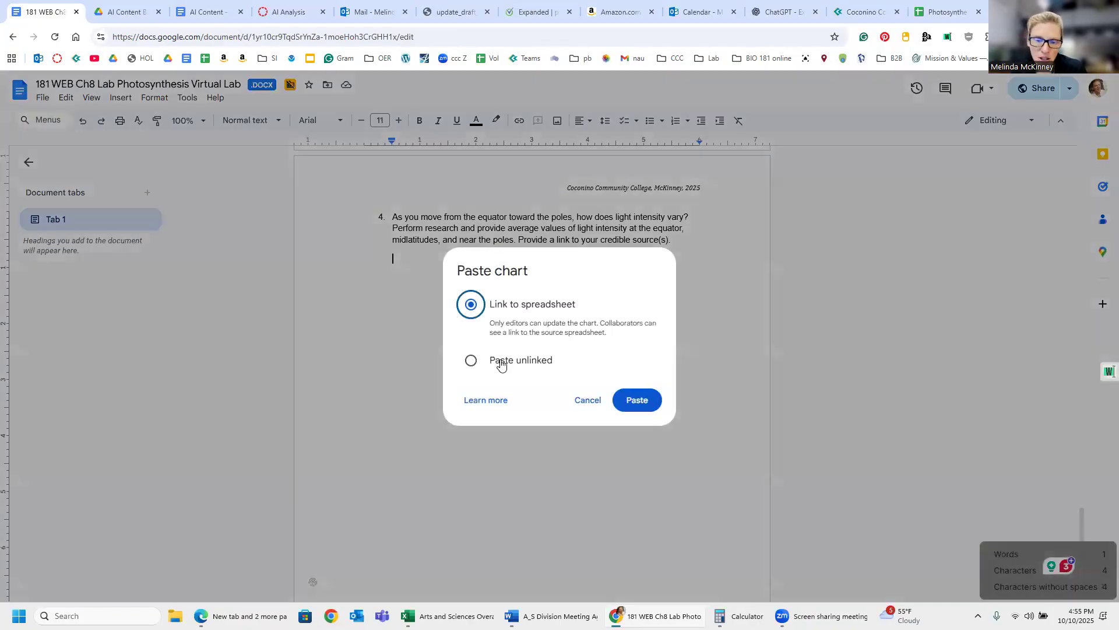
left_click(634, 400)
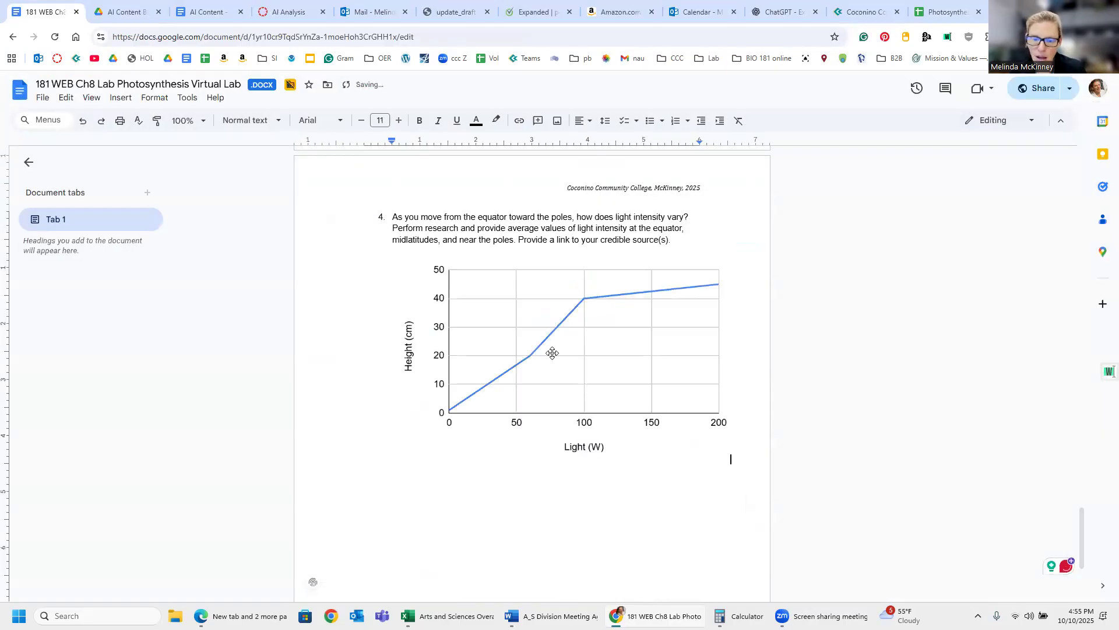
- Decrease the pasted chart's indent to the page margin and delete the chart from the document
left_click(552, 353)
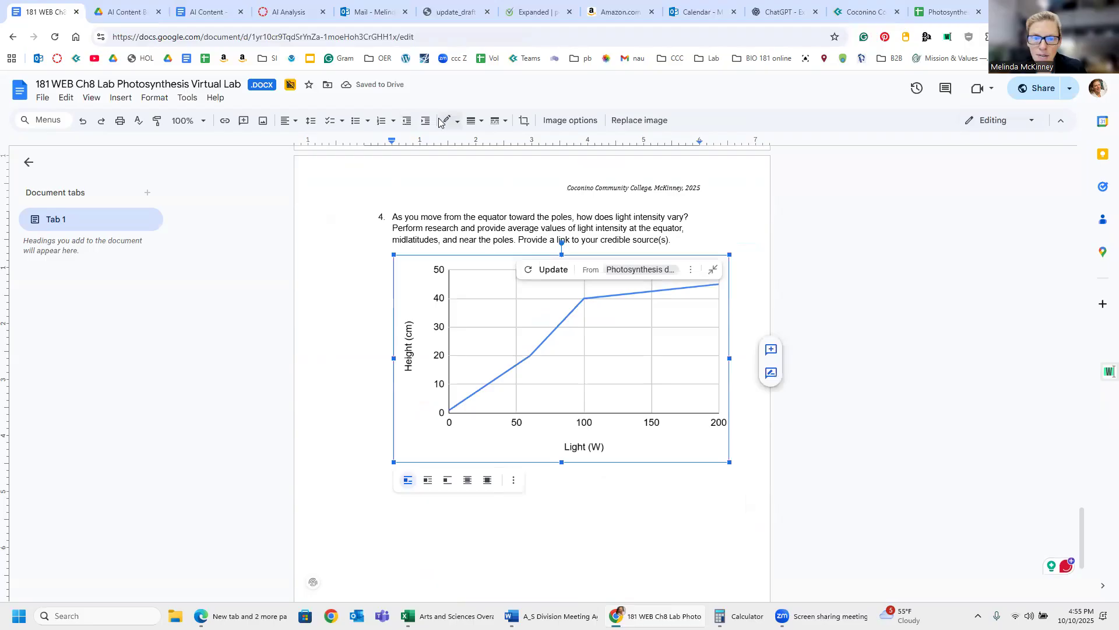
left_click(407, 121)
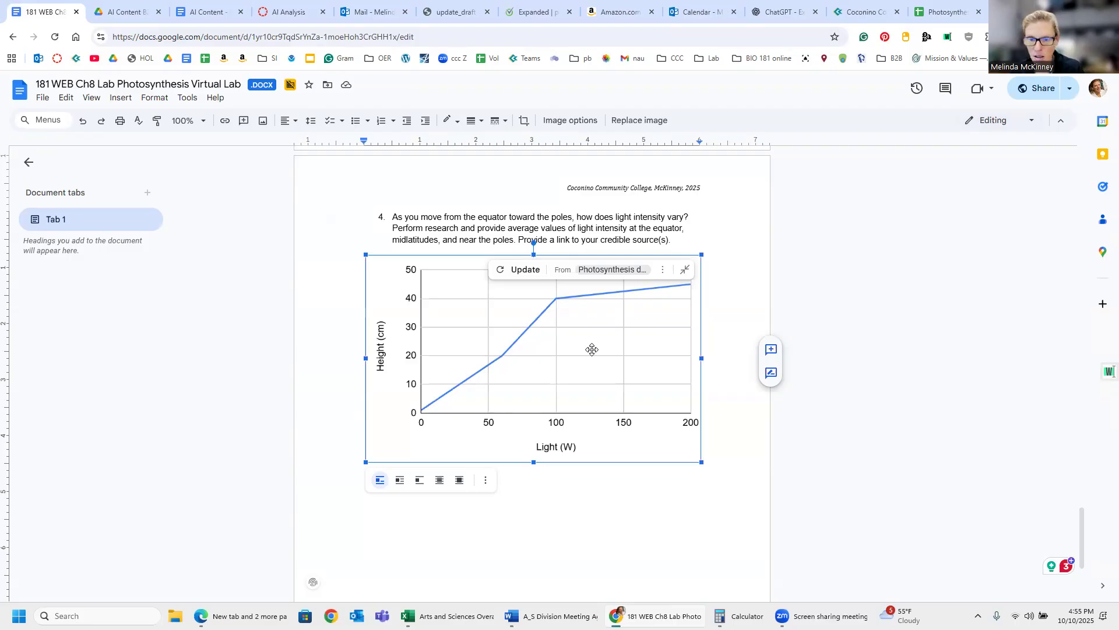
key("Delete")
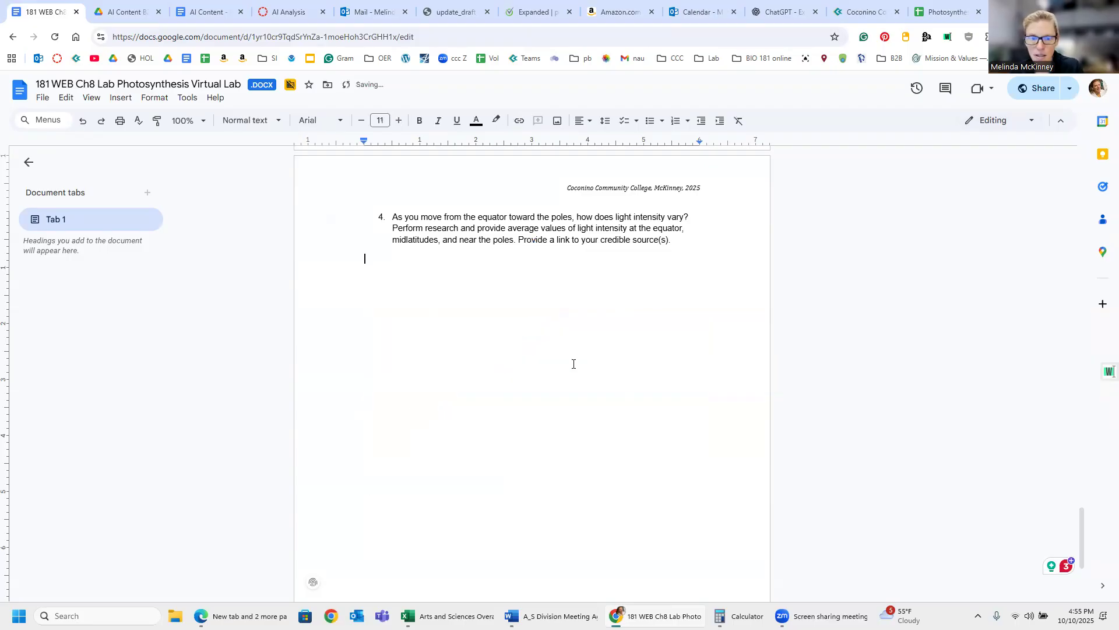
- Switch back to the Photosynthesis data spreadsheet and delete the line chart
left_click(945, 13)
left_click(353, 247)
key("Delete")
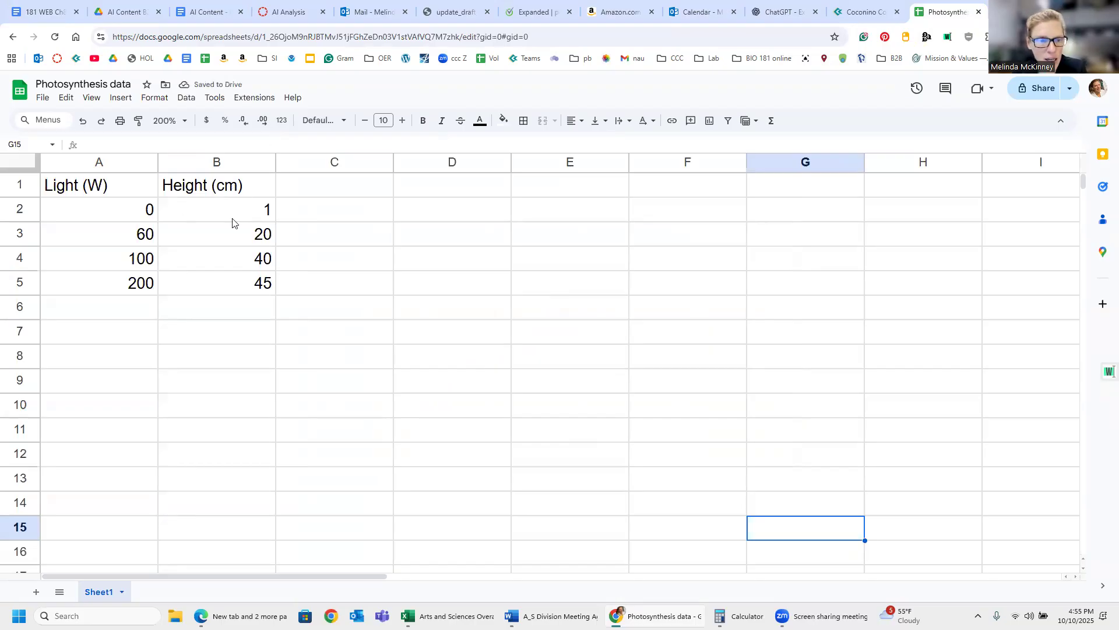
- Replace the light values in cells A2 to A4 with Blue, Red and Green
left_click(196, 185)
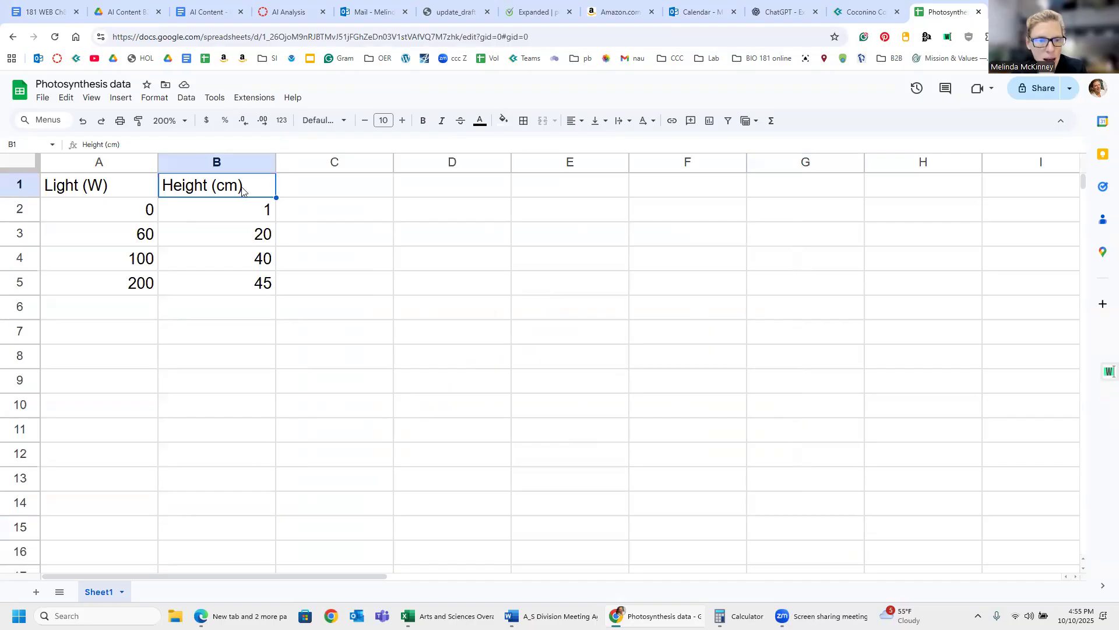
left_click(129, 213)
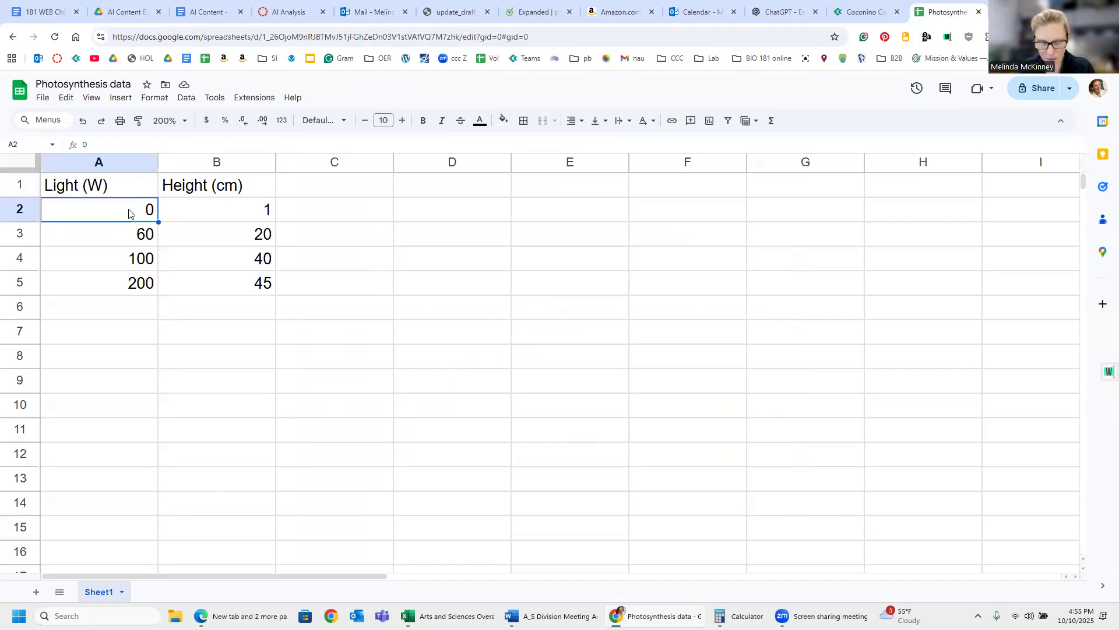
type("Blue")
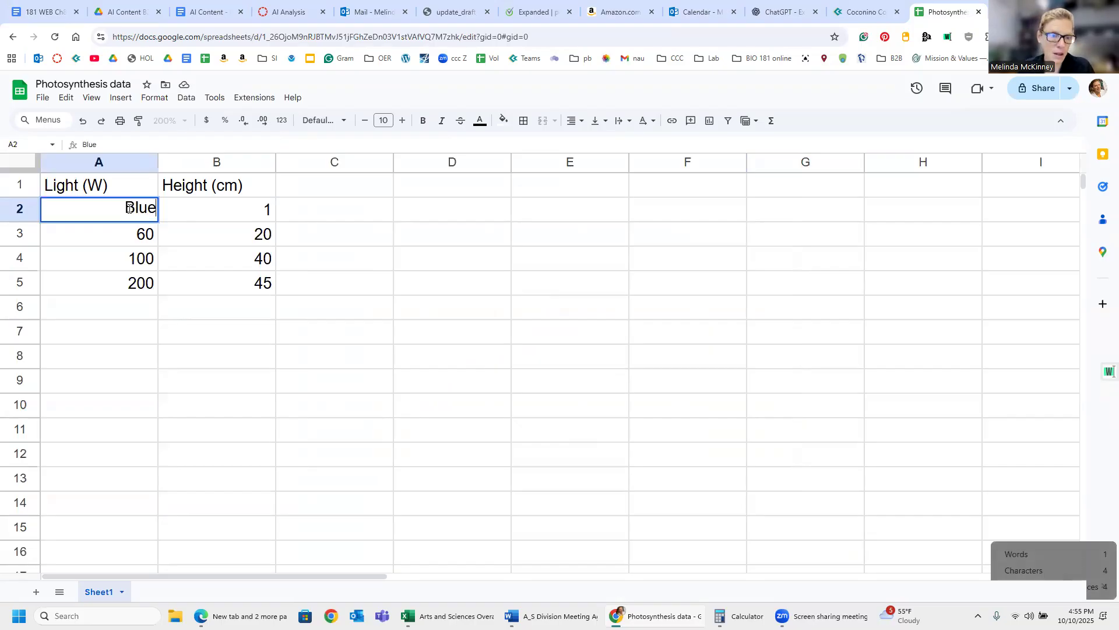
key("Return")
type("Red")
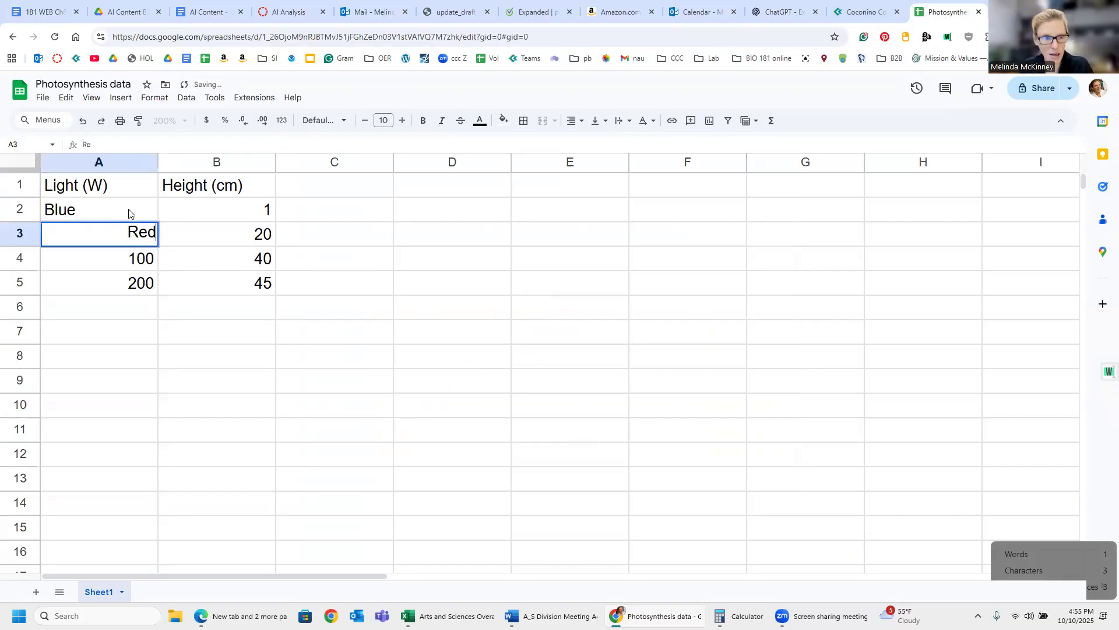
key("Return")
type("Green")
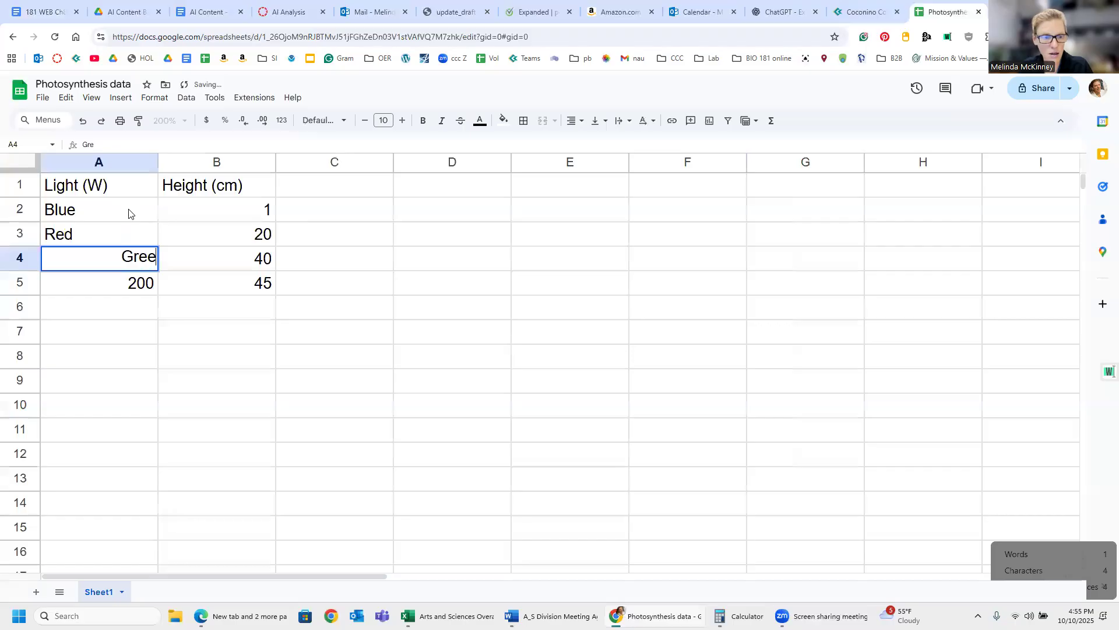
key("Return")
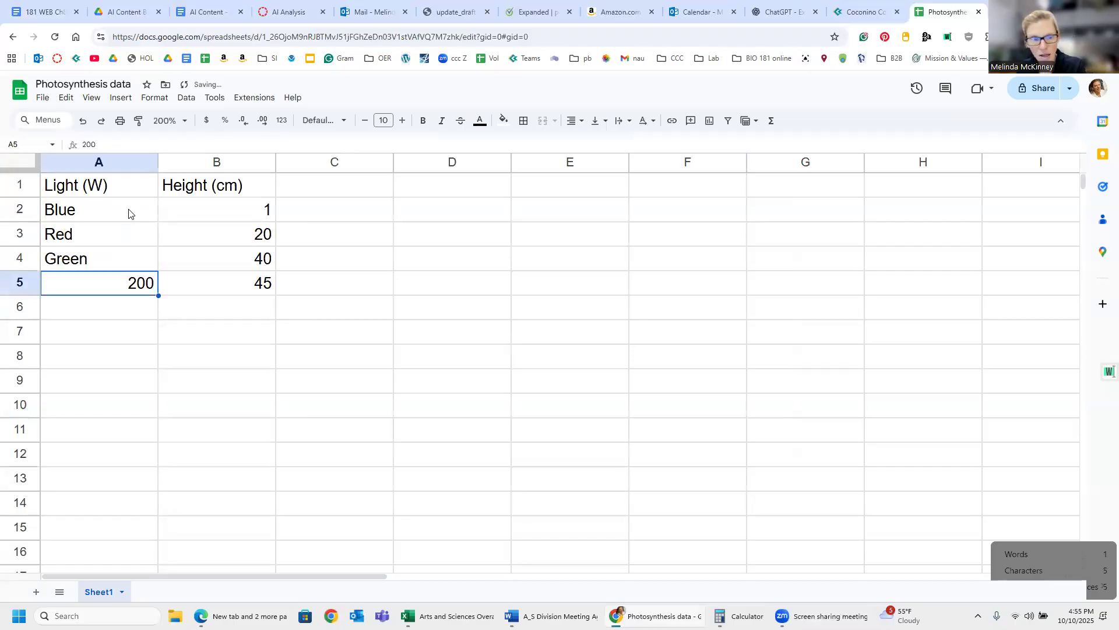
- Clear the leftover light and height values in cells A5 and B5
key("Delete")
key("Right")
key("Up")
key("Up")
key("Up")
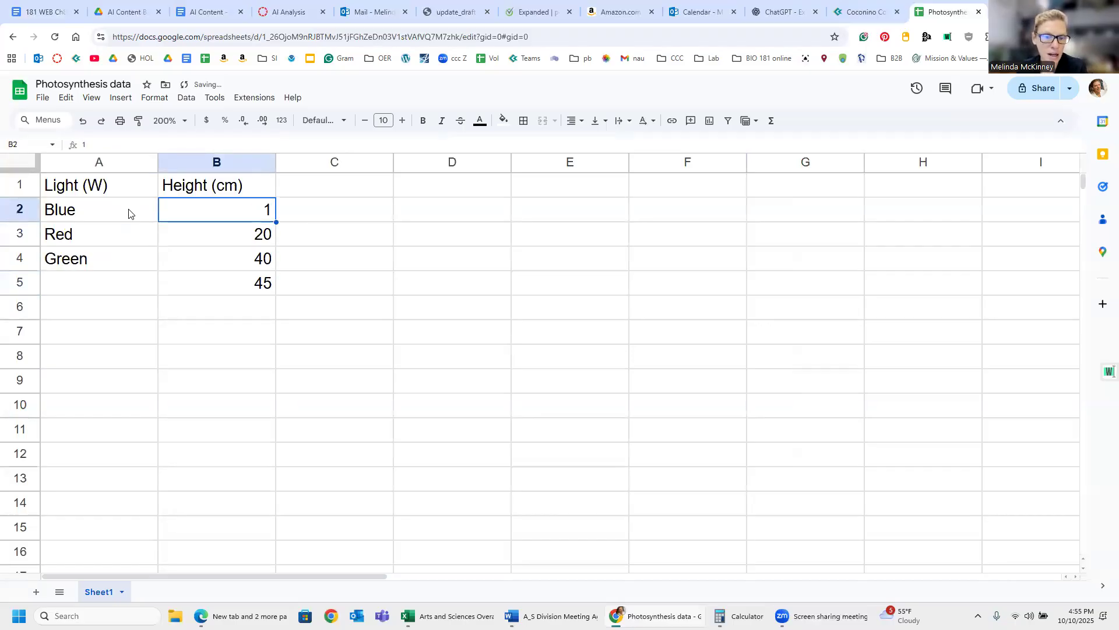
key("Down")
key("Down")
key("Down")
key("Delete")
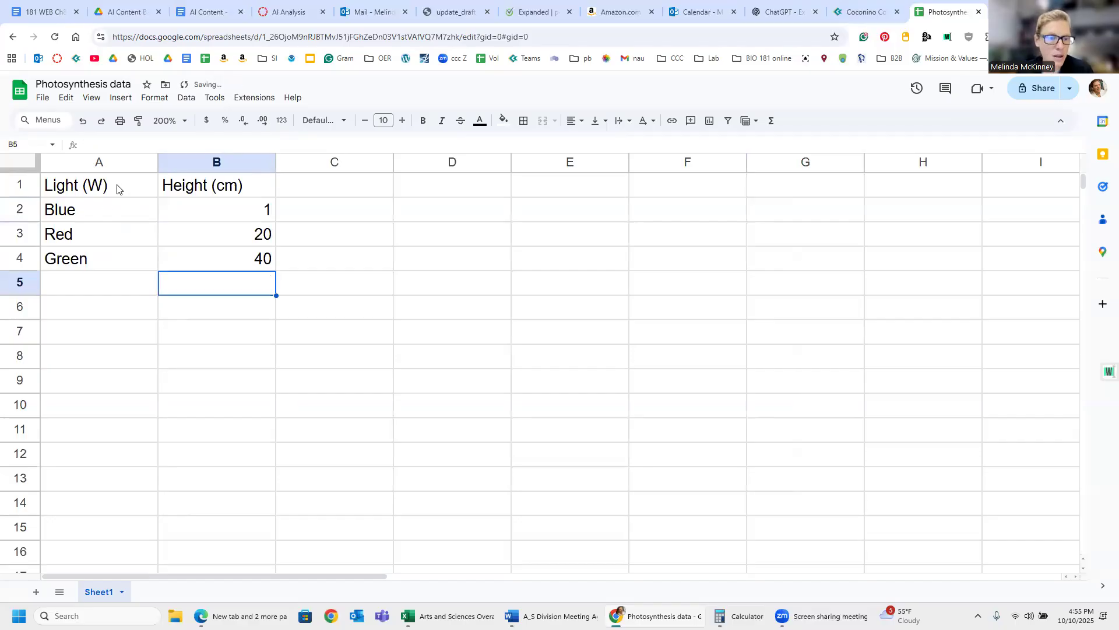
- Insert a chart from the data in A1:B4 and move it so the whole plot is in view
left_click_drag(116, 188, 191, 253)
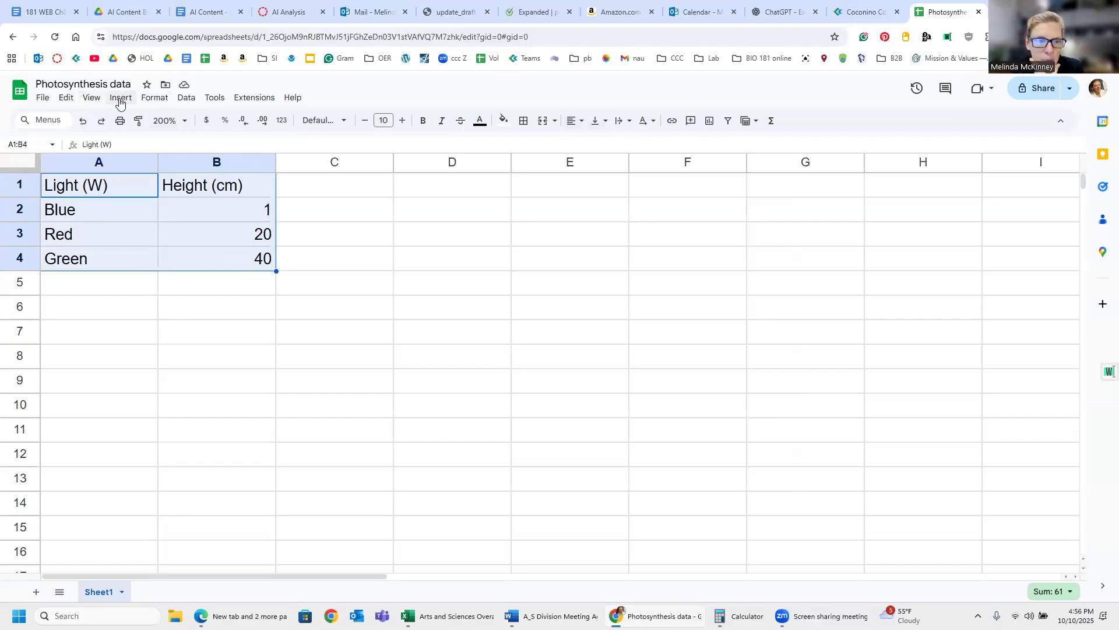
left_click(710, 121)
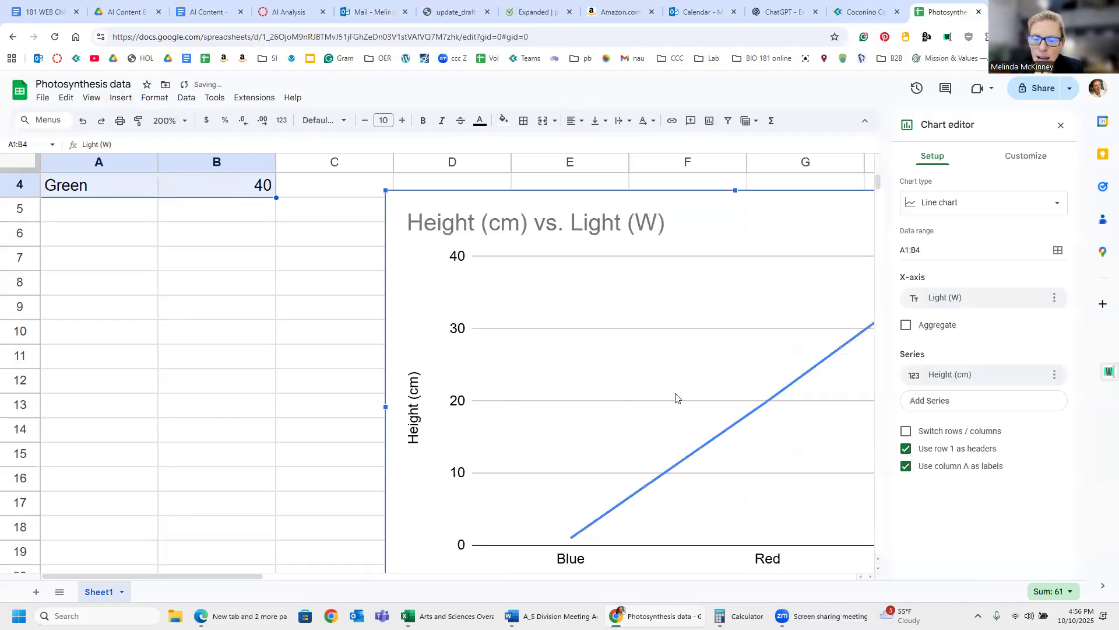
left_click_drag(705, 206, 484, 198)
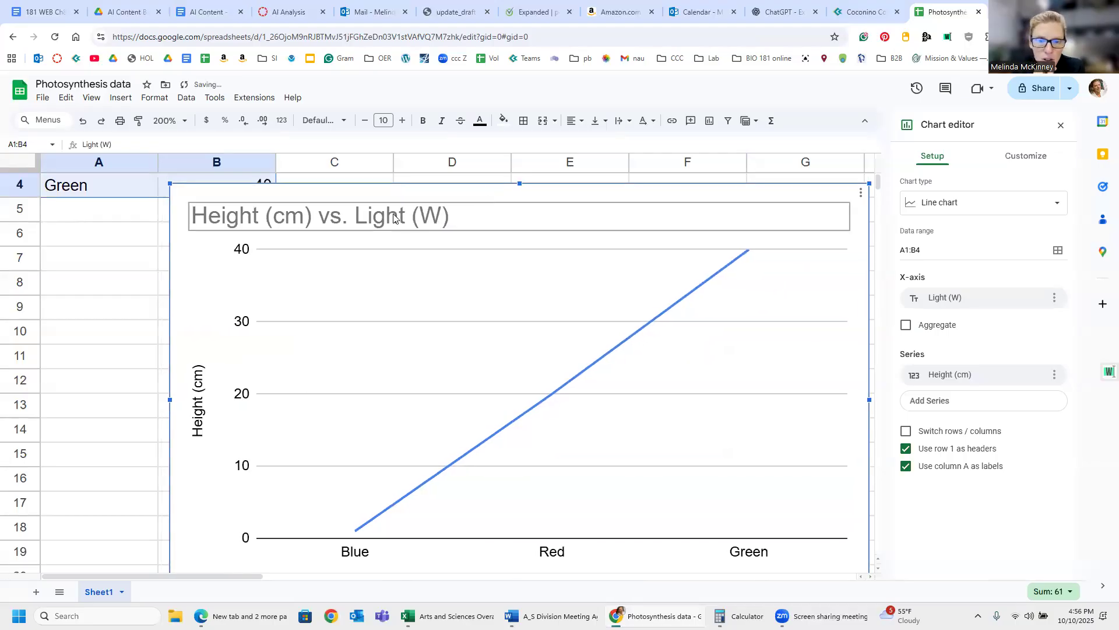
- Change the height versus light chart to a column chart and delete its title
left_click(969, 204)
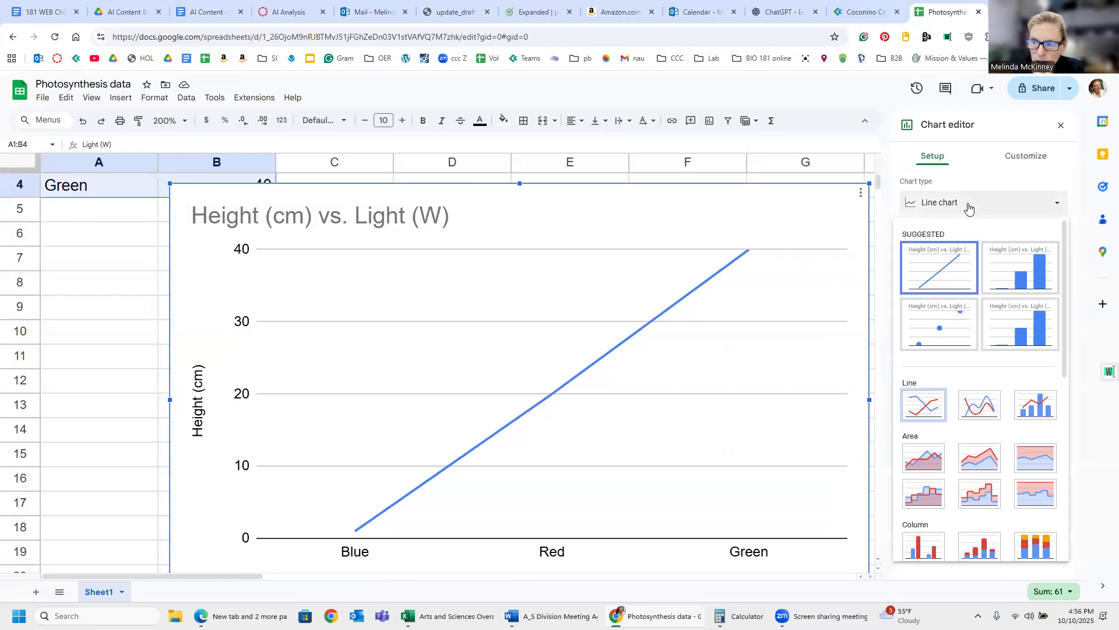
left_click(1013, 273)
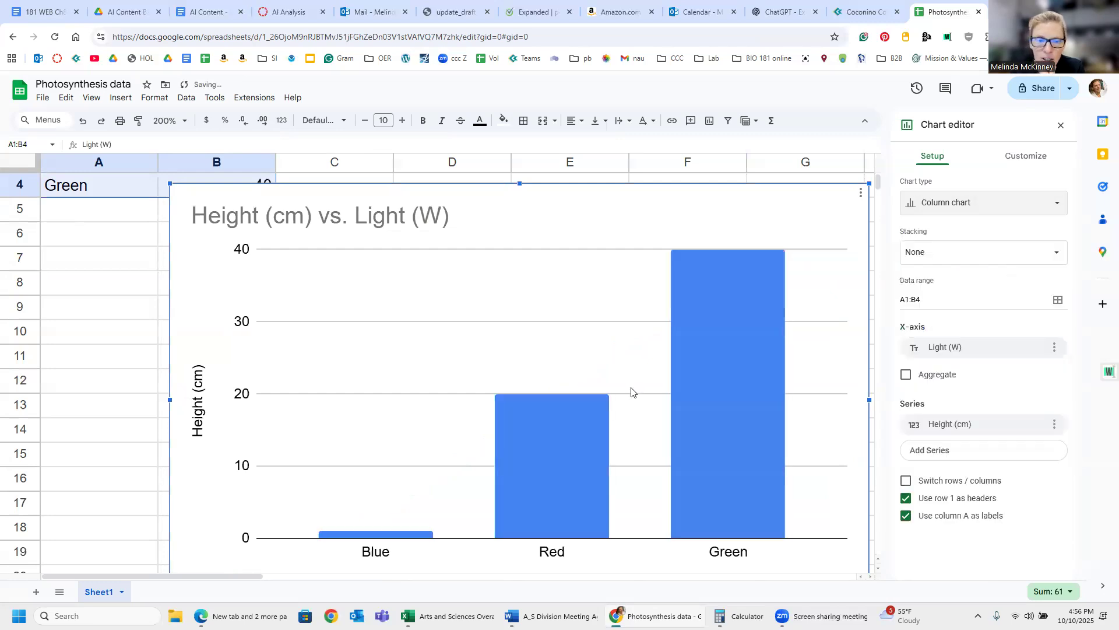
left_click(368, 219)
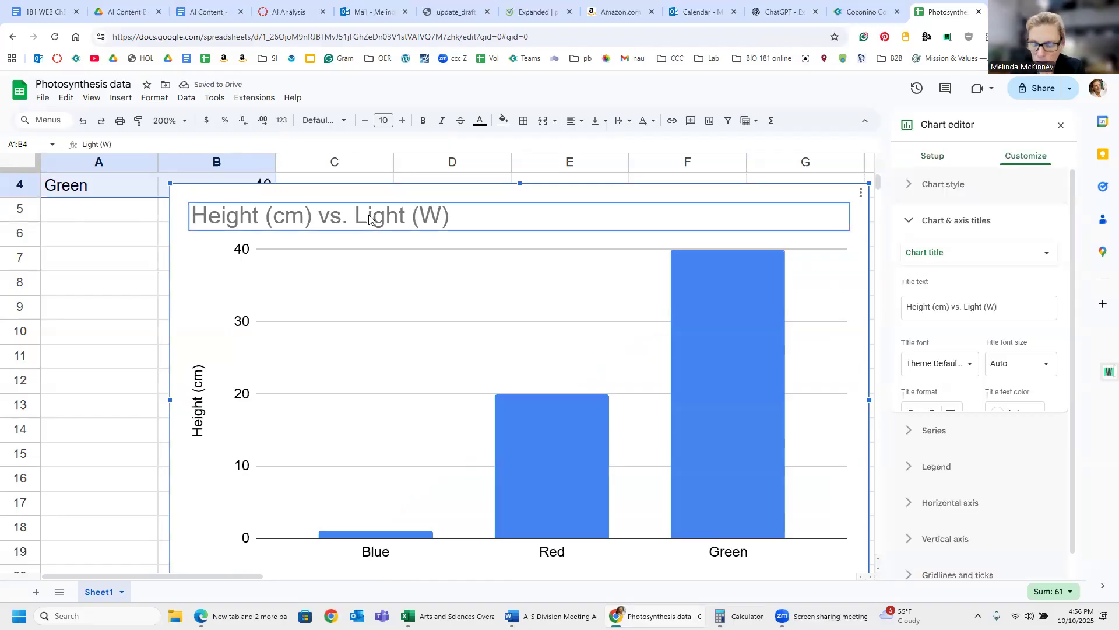
key("Delete")
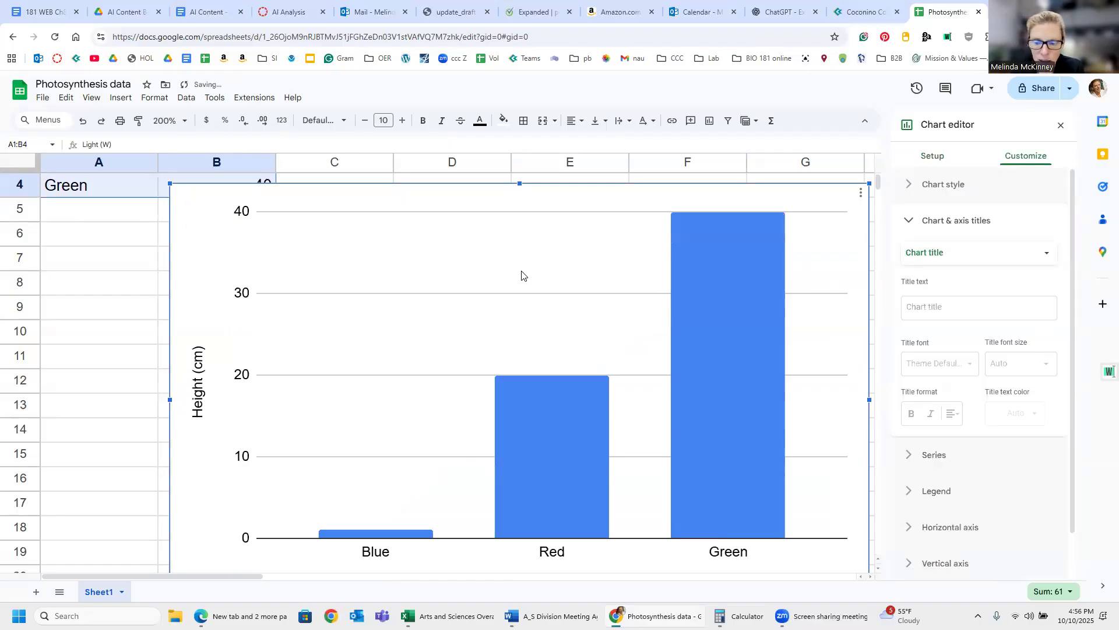
- Shrink the column chart to about two-thirds of its width and place it beside the data table
scroll(521, 266, "down", 5)
scroll(521, 266, "up", 3)
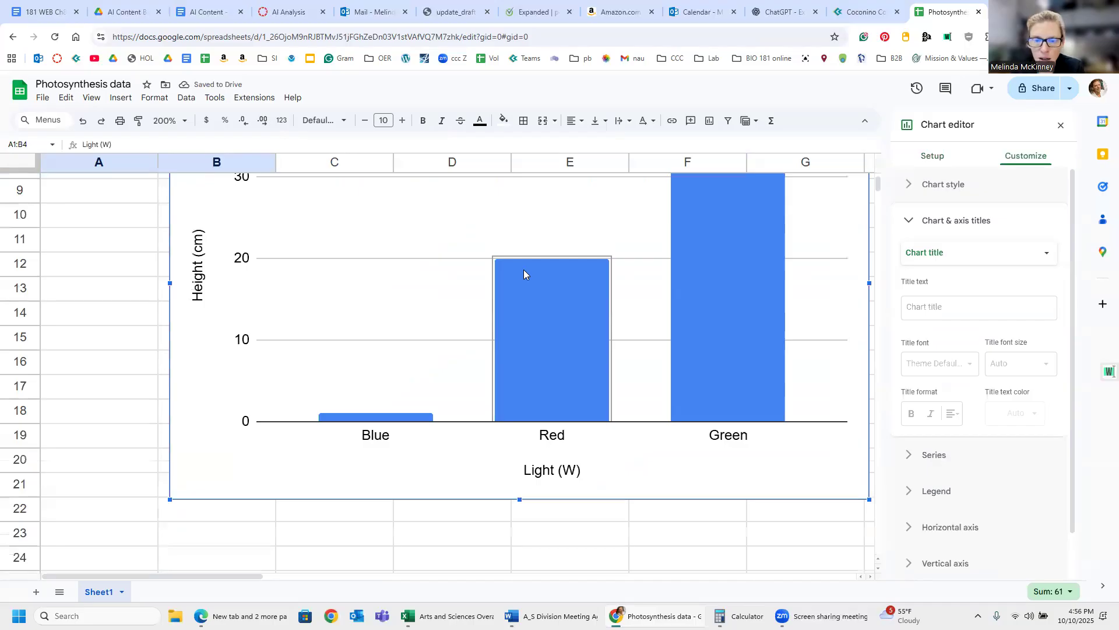
left_click_drag(869, 500, 620, 346)
scroll(694, 446, "up", 4)
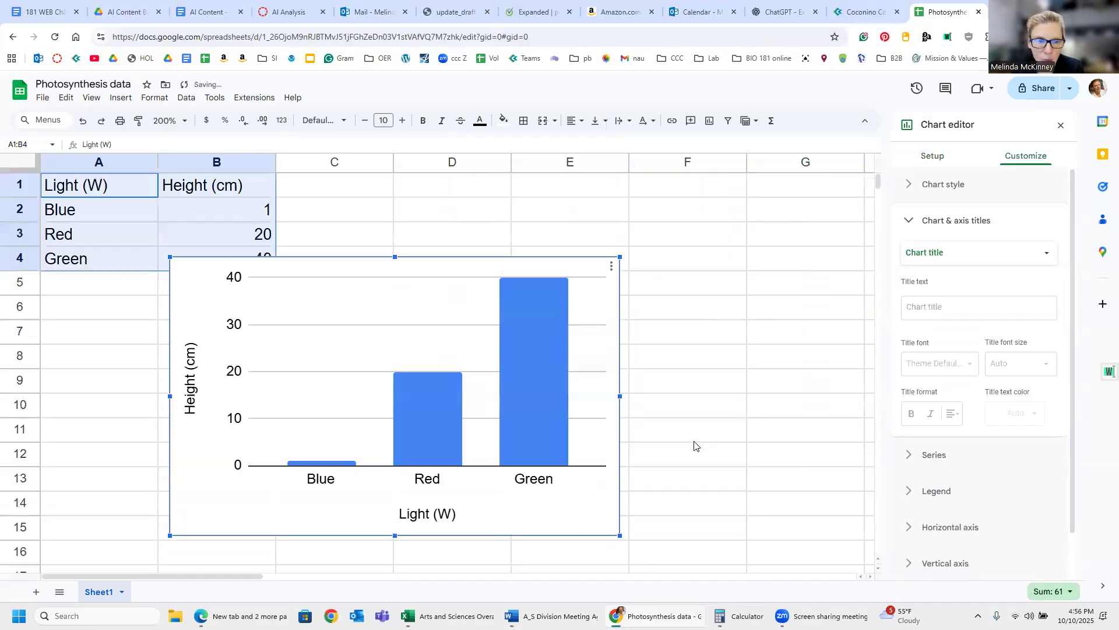
left_click_drag(348, 241, 340, 226)
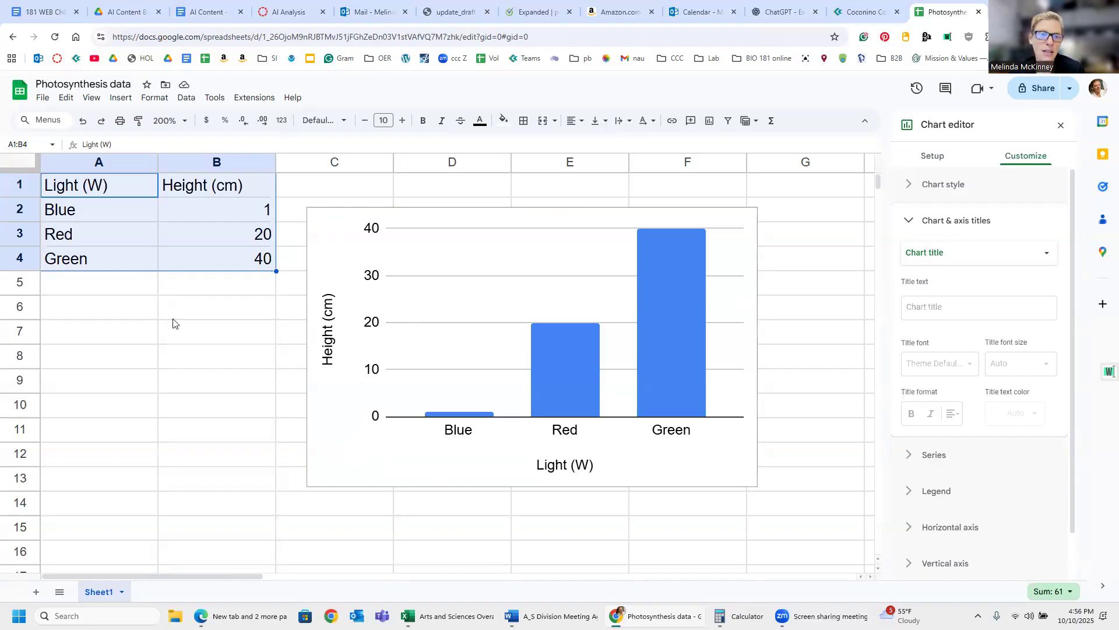
- Switch to the 181 WEB Ch8 Lab Photosynthesis Virtual Lab document and paste the column chart below question 4
left_click(41, 13)
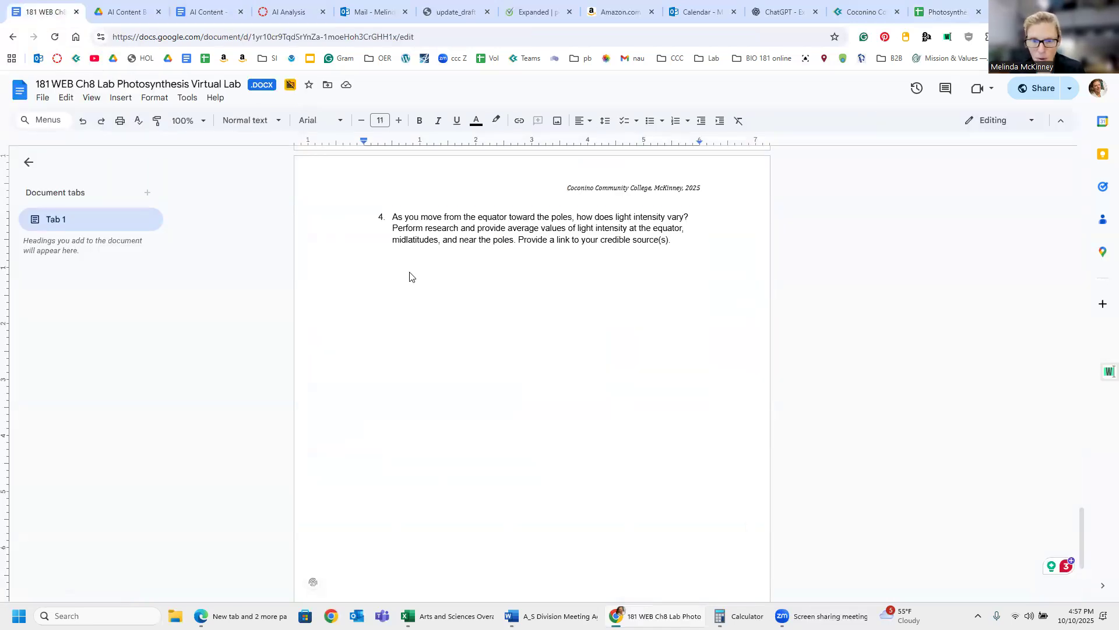
key("ctrl+v")
left_click(624, 400)
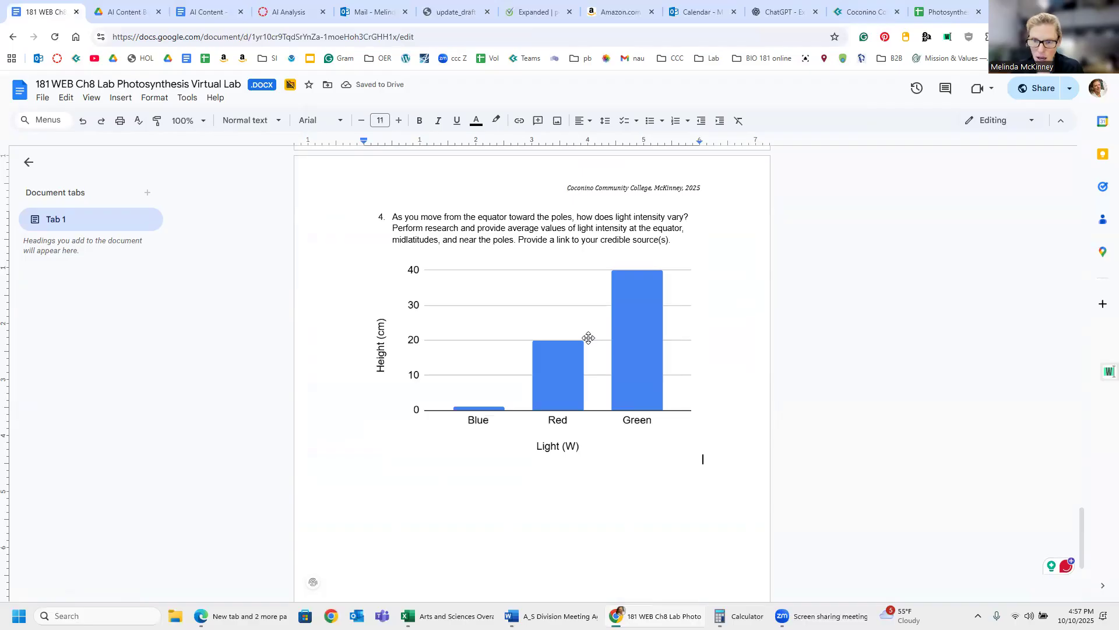
- Delete the pasted column chart below question 4 from the lab document
left_click(589, 338)
key("Delete")
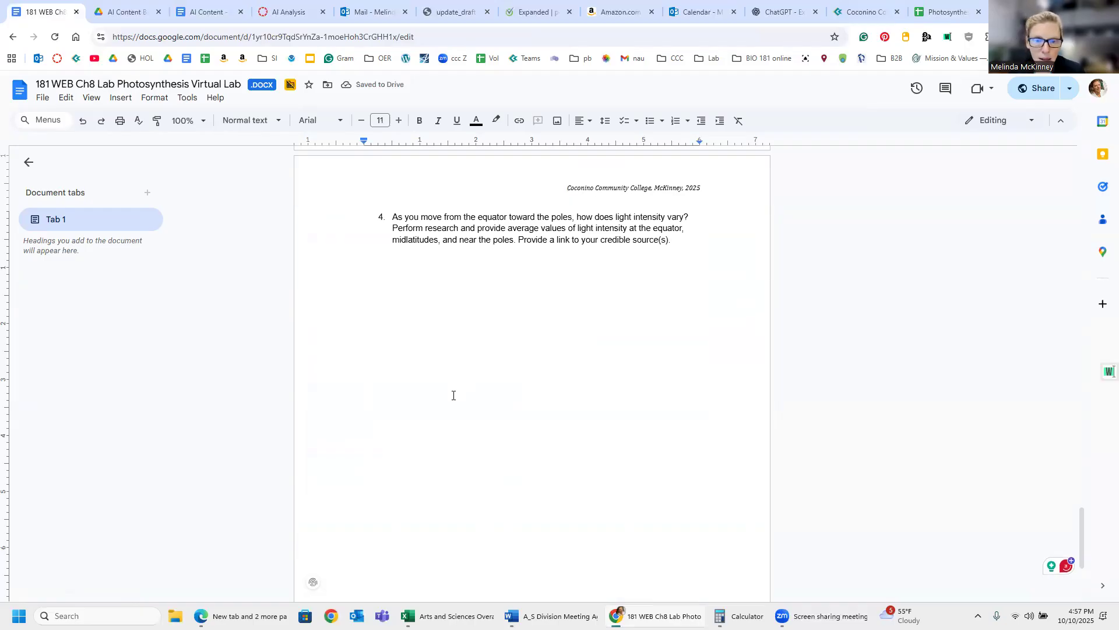
scroll(452, 397, "up", 1)
scroll(452, 397, "up", 2)
scroll(451, 397, "down", 3)
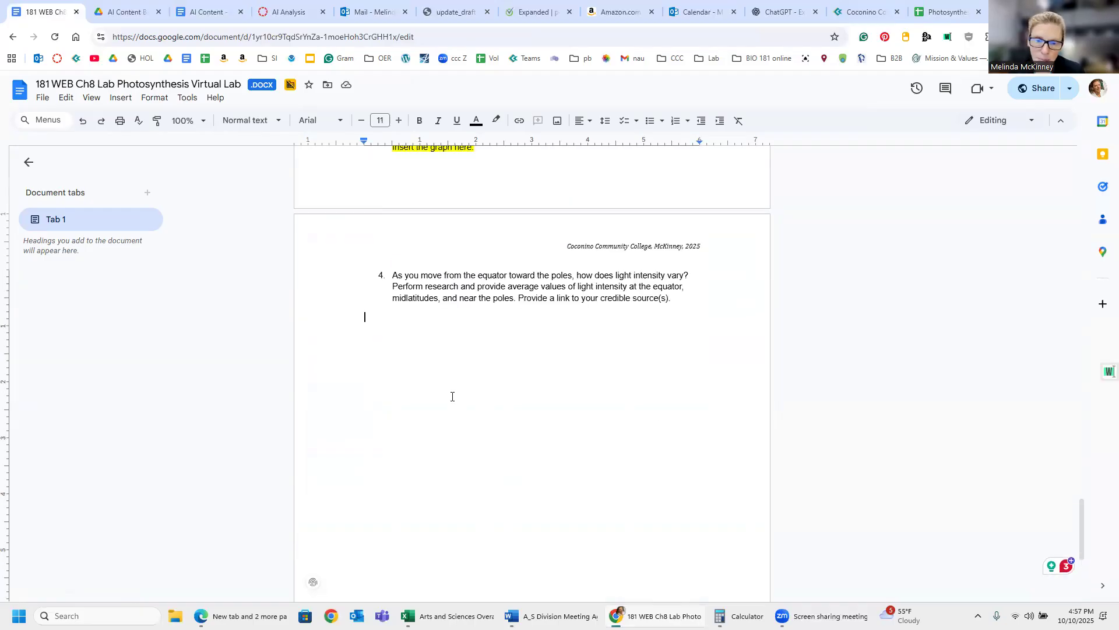